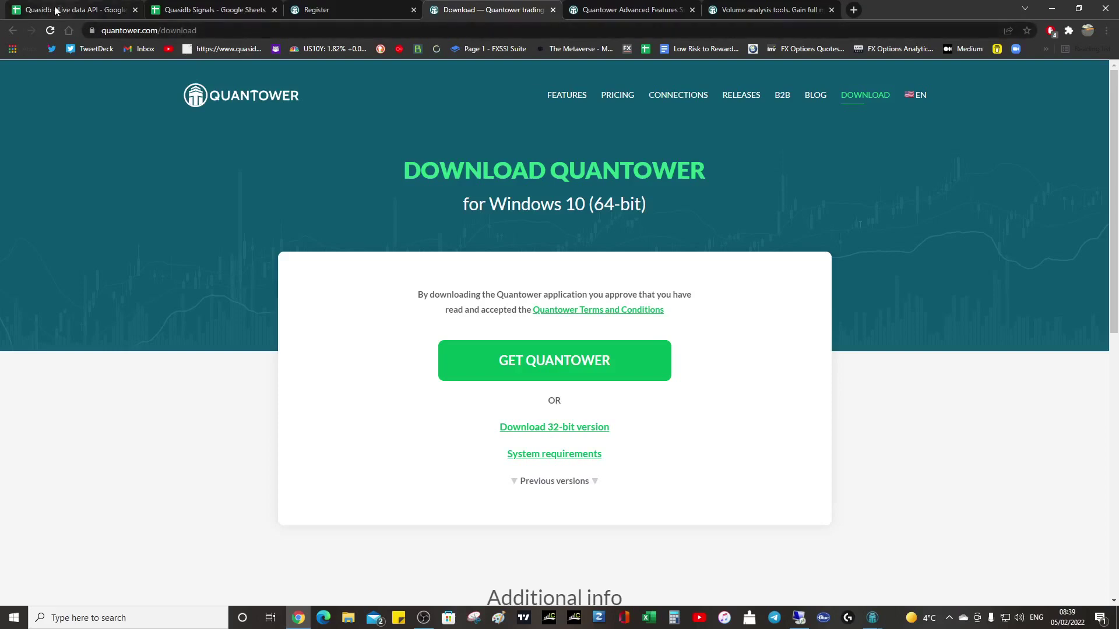
Step: Switch to the 'Quasidb - Live data API' Google Sheets tab showing the Starter Pack sheet
click(75, 16)
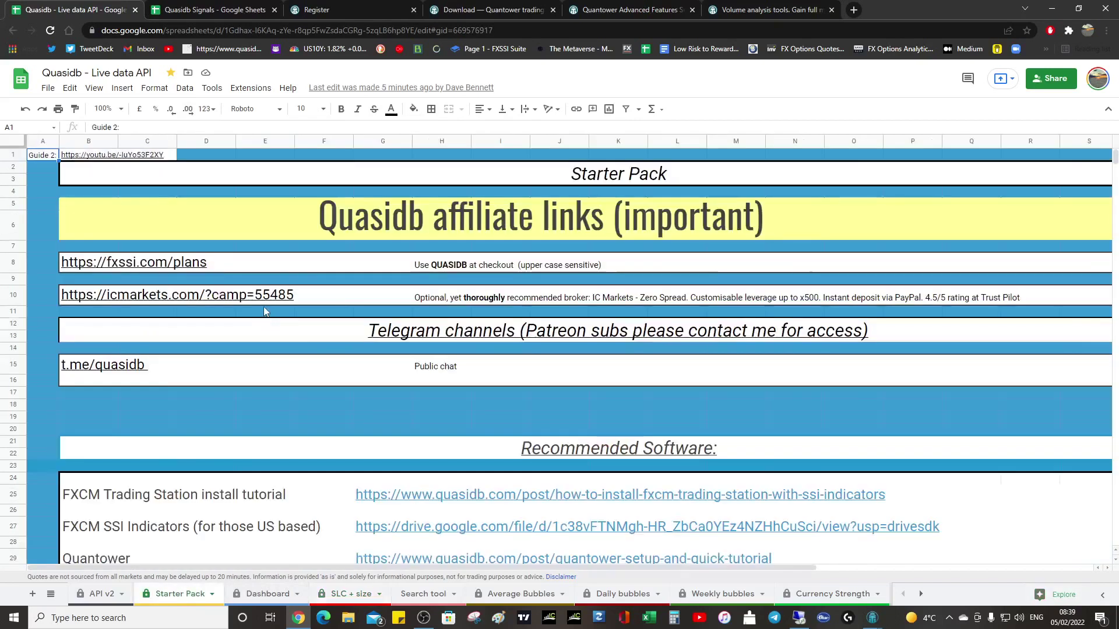
Step: Scroll the Starter Pack sheet to the Quantower link, then go to the Quantower registration page
scroll(210, 501, down, 2)
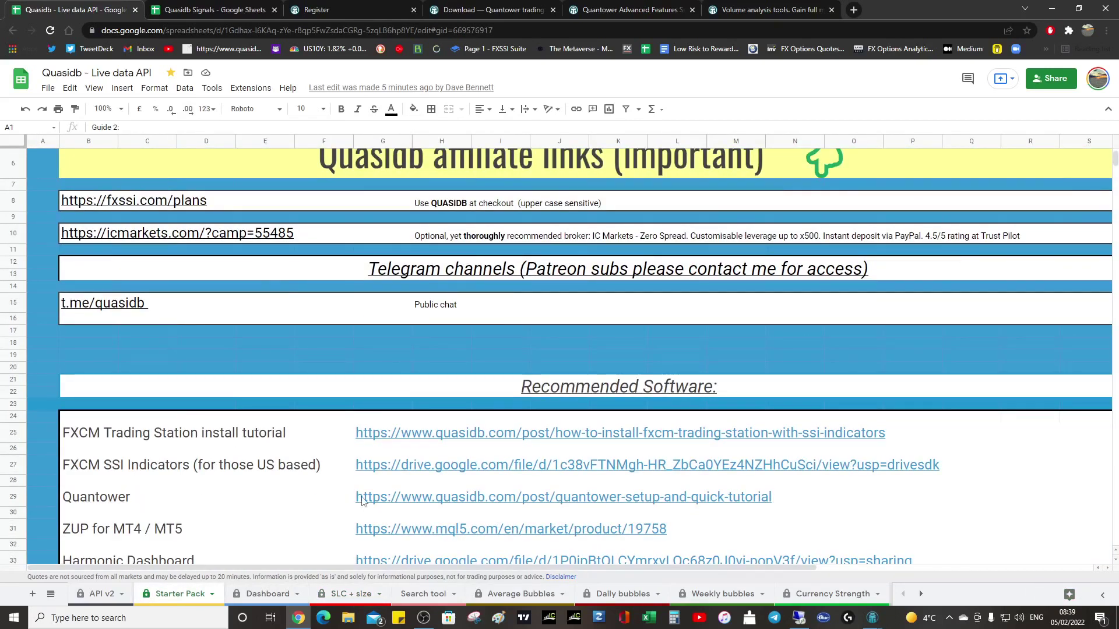
mouse_move(361, 501)
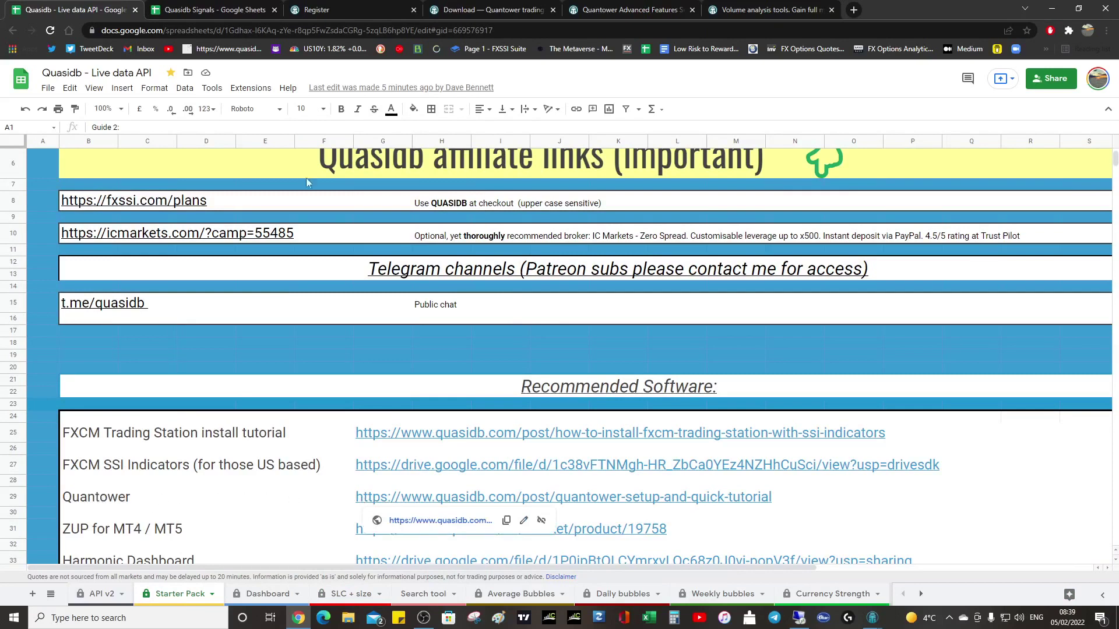
click(331, 10)
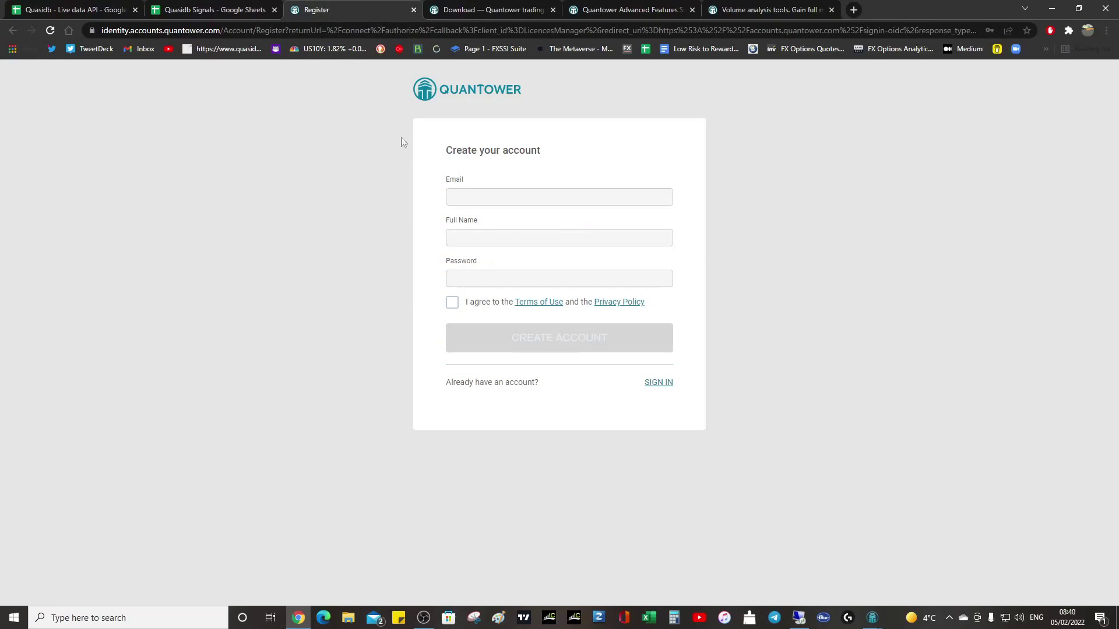
Step: Compare the Quantower register and download pages, then bring up the Advanced Features Set page ($25/month)
click(481, 11)
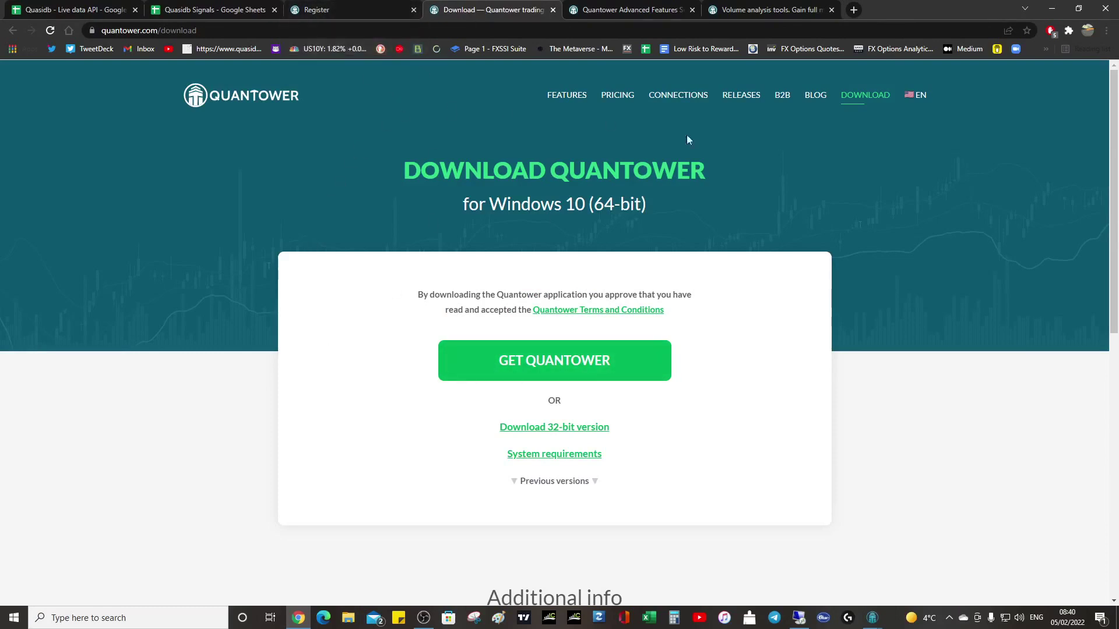
click(341, 7)
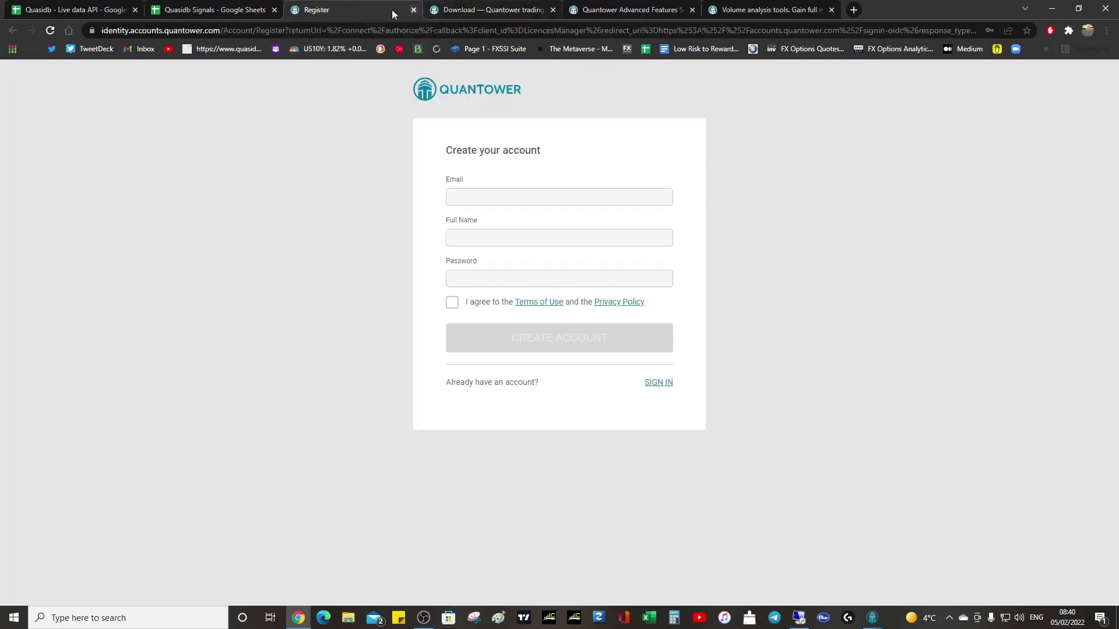
click(460, 11)
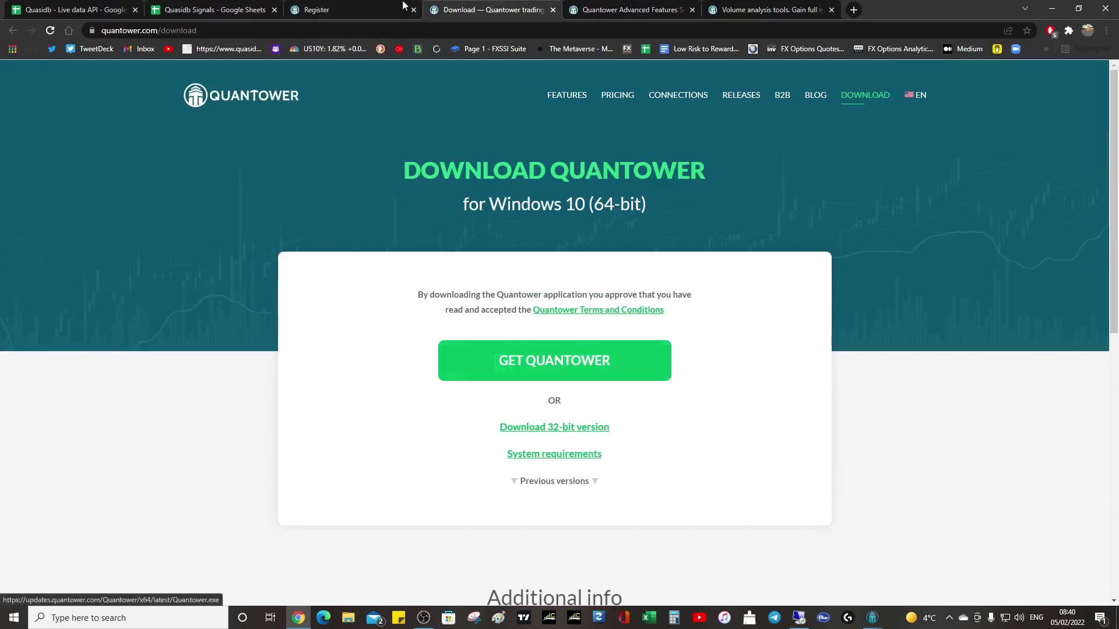
click(353, 6)
click(453, 13)
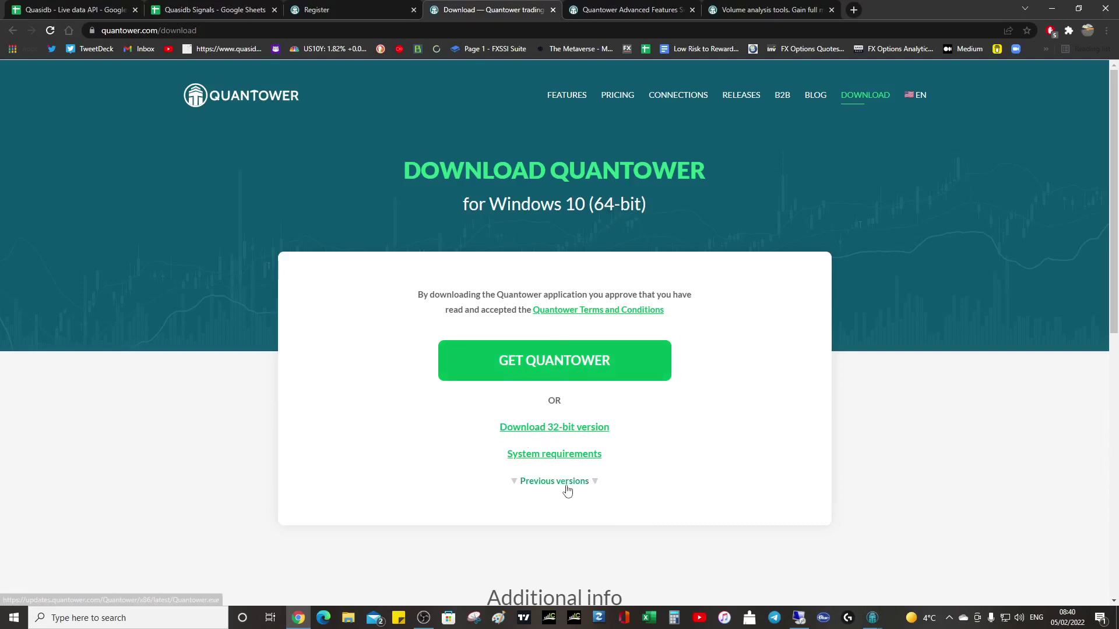
click(626, 10)
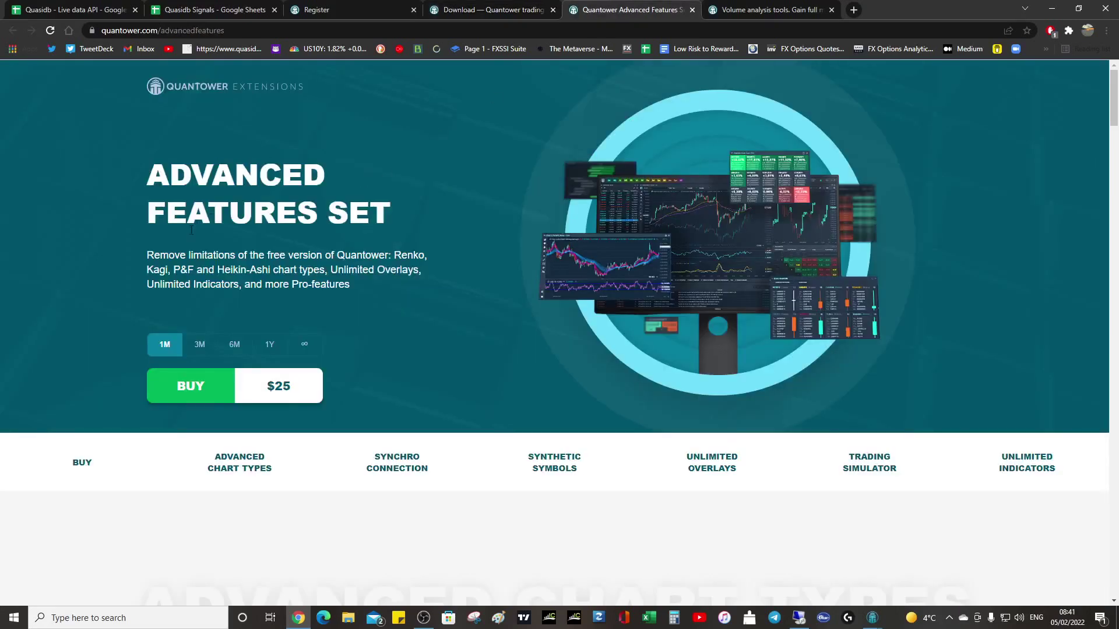
Step: Glance at the Volume Analysis Tools page, then return and inspect the Advanced Features page address
click(754, 10)
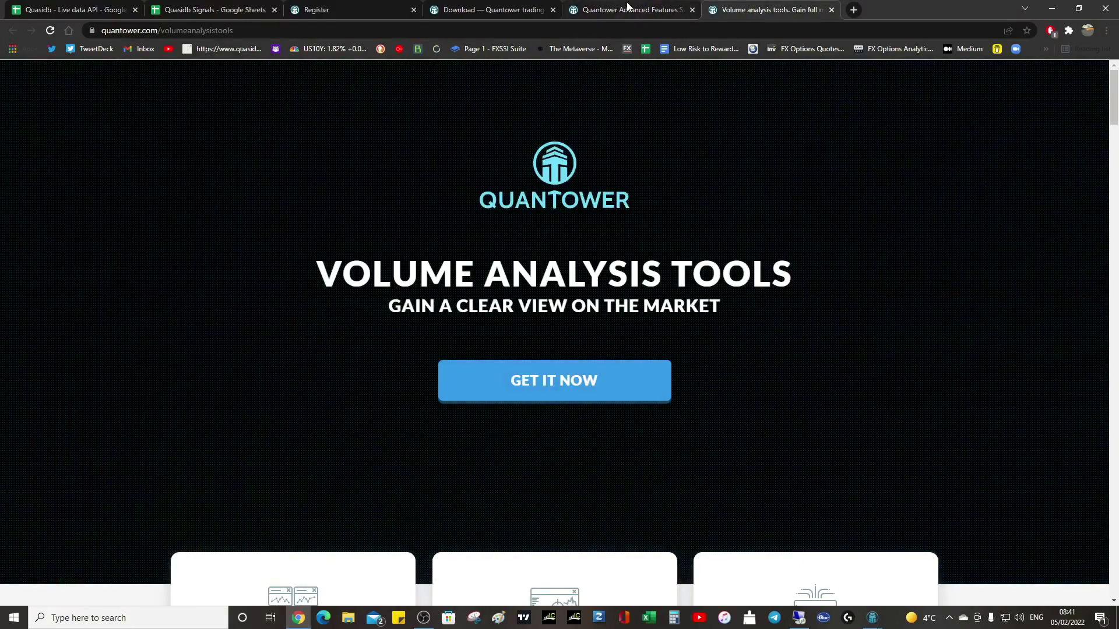
click(626, 11)
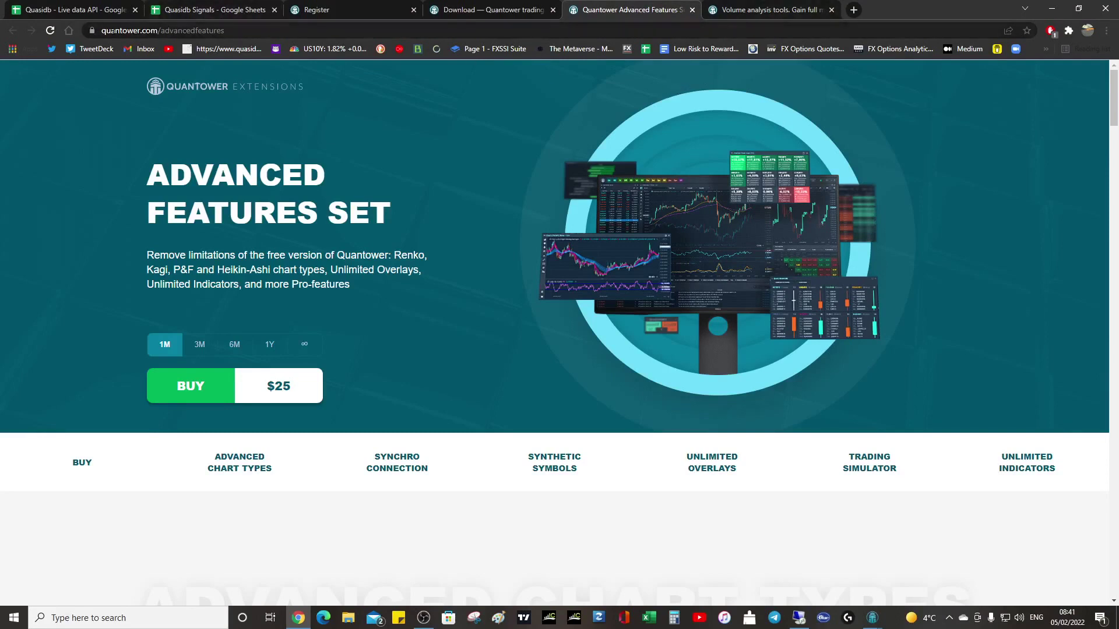
click(233, 32)
click(290, 26)
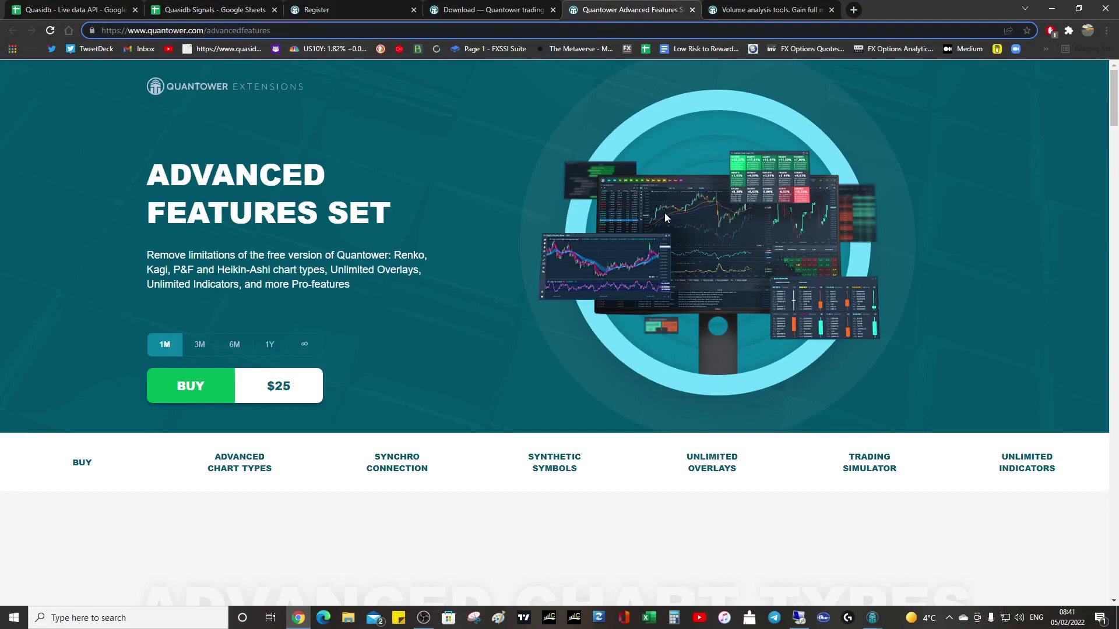
scroll(505, 194, down, 5)
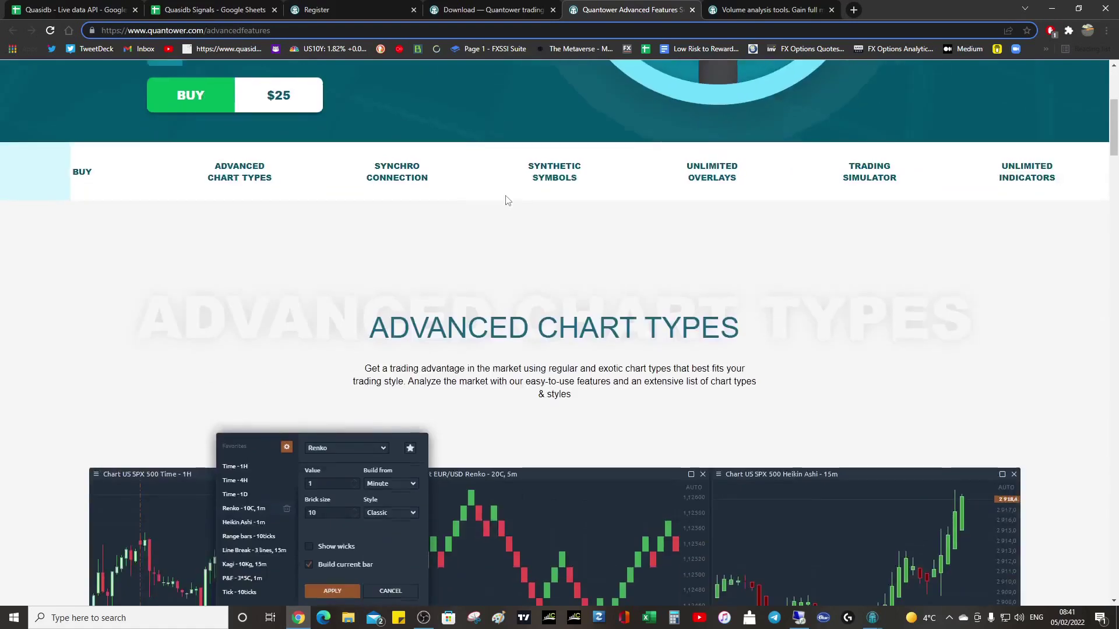
scroll(506, 195, up, 4)
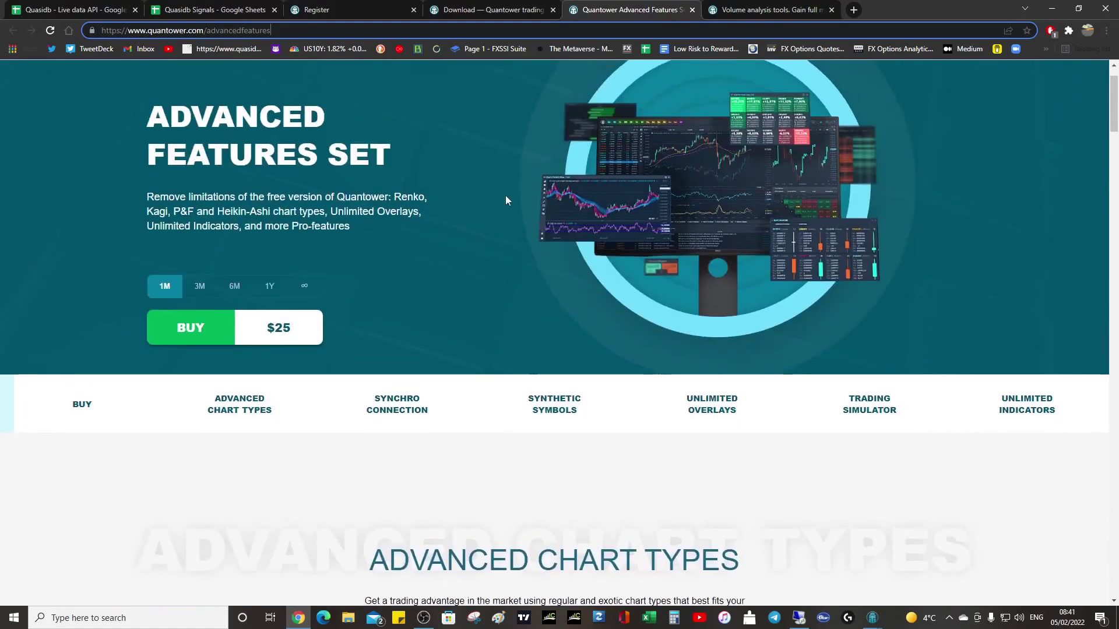
Step: Compare the 3-month ($68), 6-month and 1-year prices, ending on the 1-month $25 plan
click(198, 286)
click(232, 287)
click(257, 289)
click(166, 288)
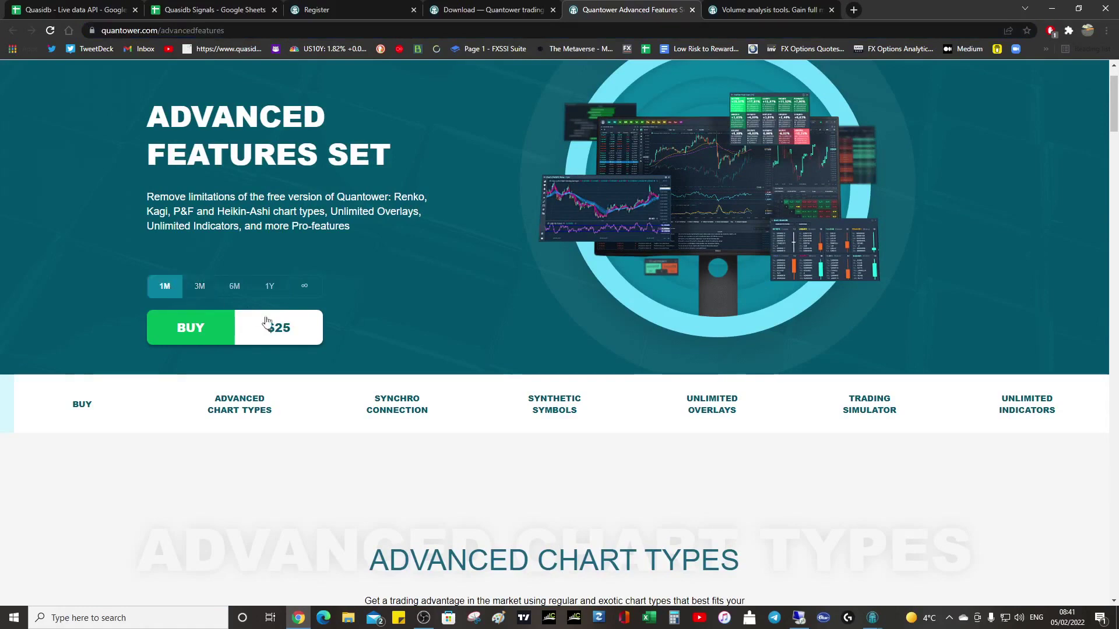
click(198, 289)
click(167, 288)
scroll(554, 308, down, 8)
scroll(533, 305, up, 2)
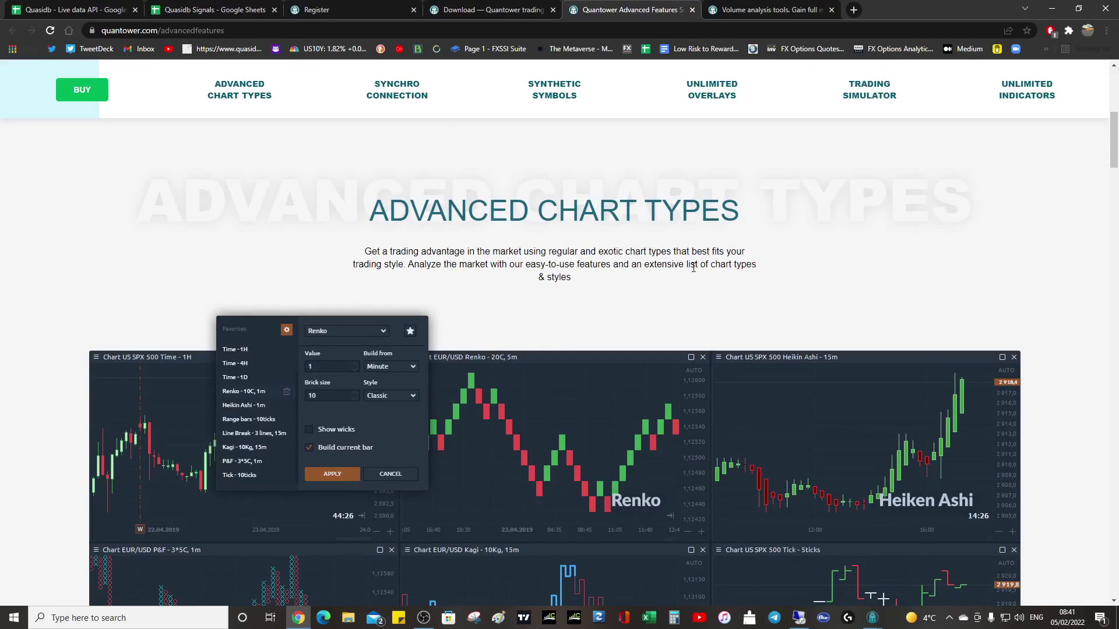
Step: Scroll past the Renko, Heikin Ashi, Kagi and P&F examples to the HitBTC/Bitfinex/Binance connection section
scroll(602, 300, down, 4)
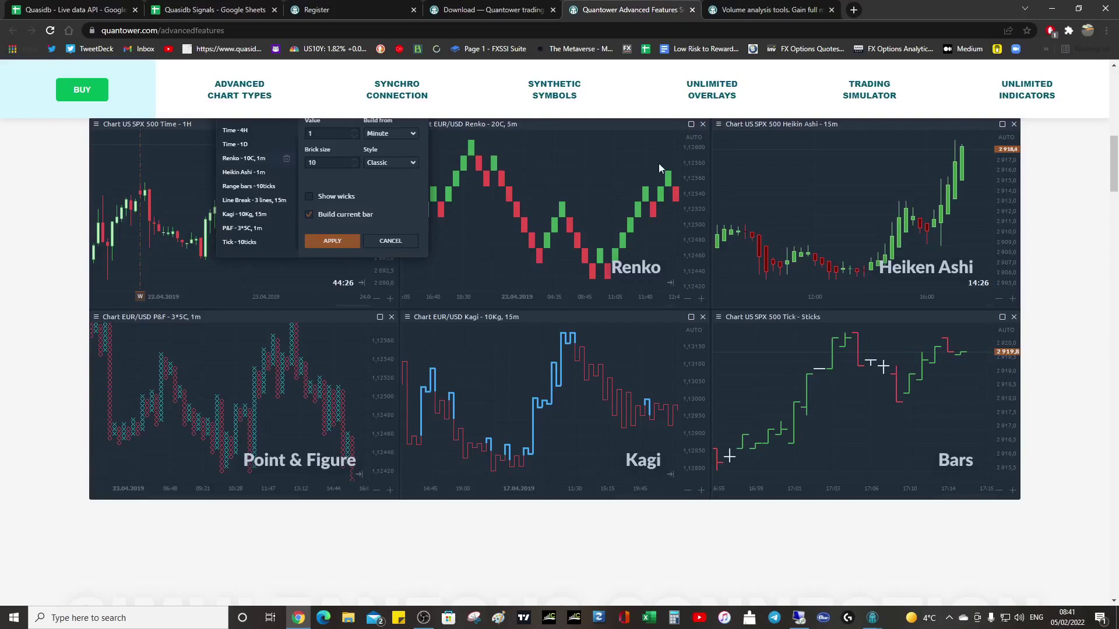
scroll(656, 166, down, 4)
scroll(529, 378, up, 3)
scroll(676, 242, down, 7)
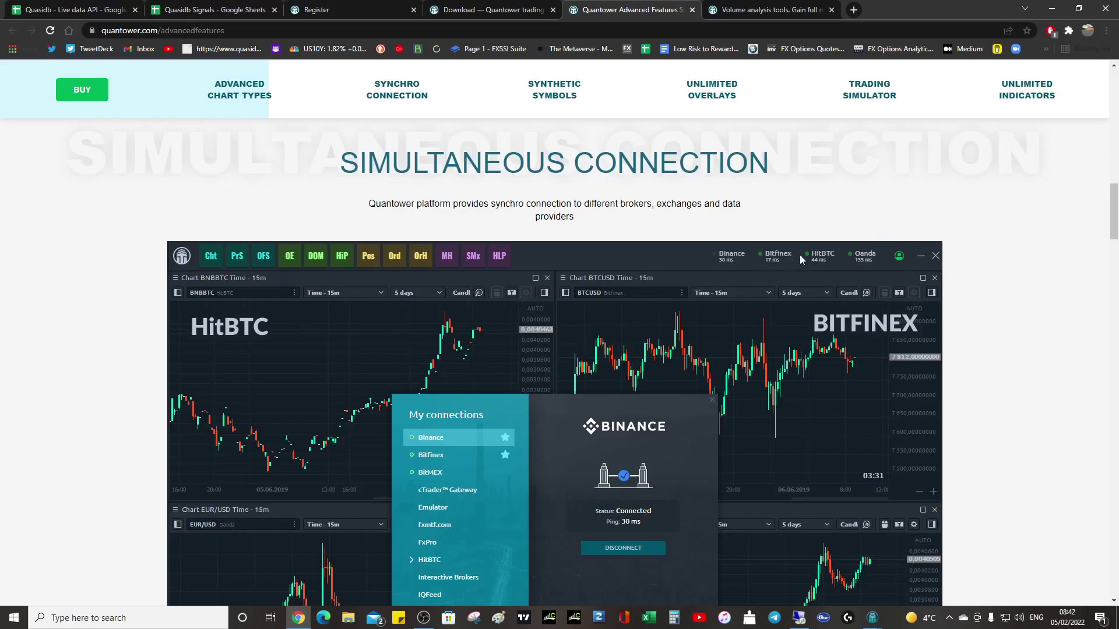
Step: Scroll past the connection screenshots to the FX Spread and E-mini SP500 synthetic symbol examples
scroll(682, 330, down, 3)
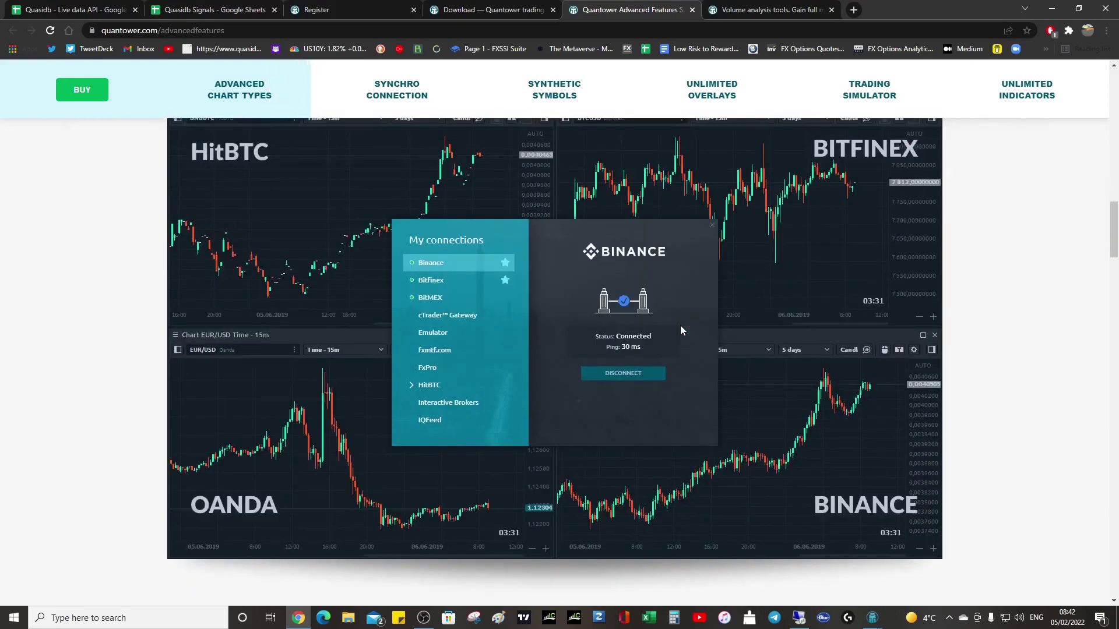
scroll(507, 320, down, 4)
scroll(508, 321, up, 3)
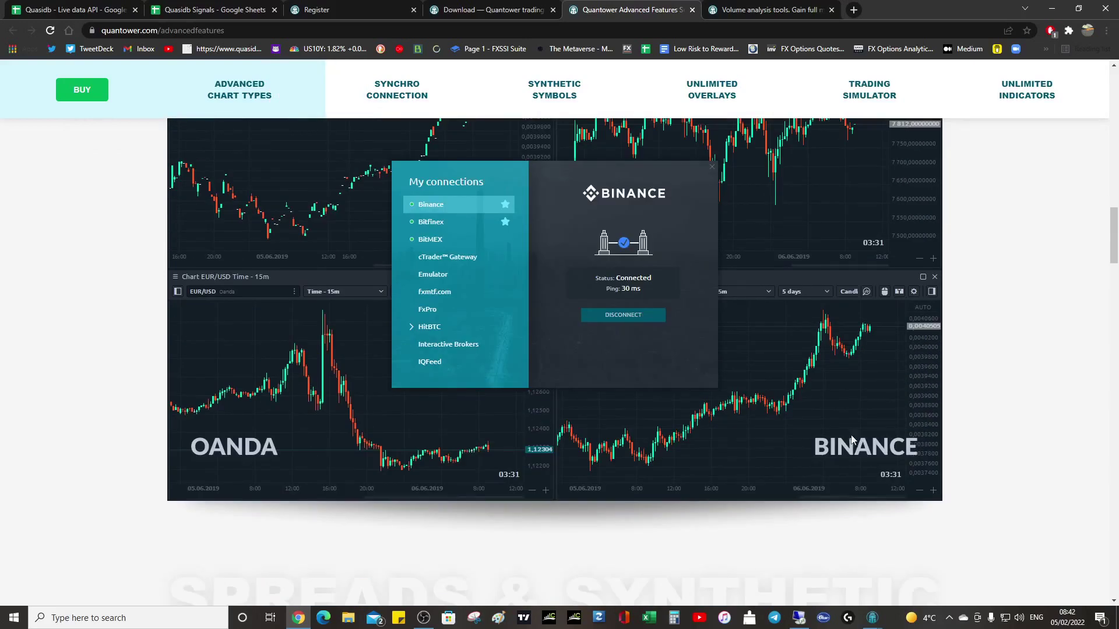
scroll(852, 443, up, 4)
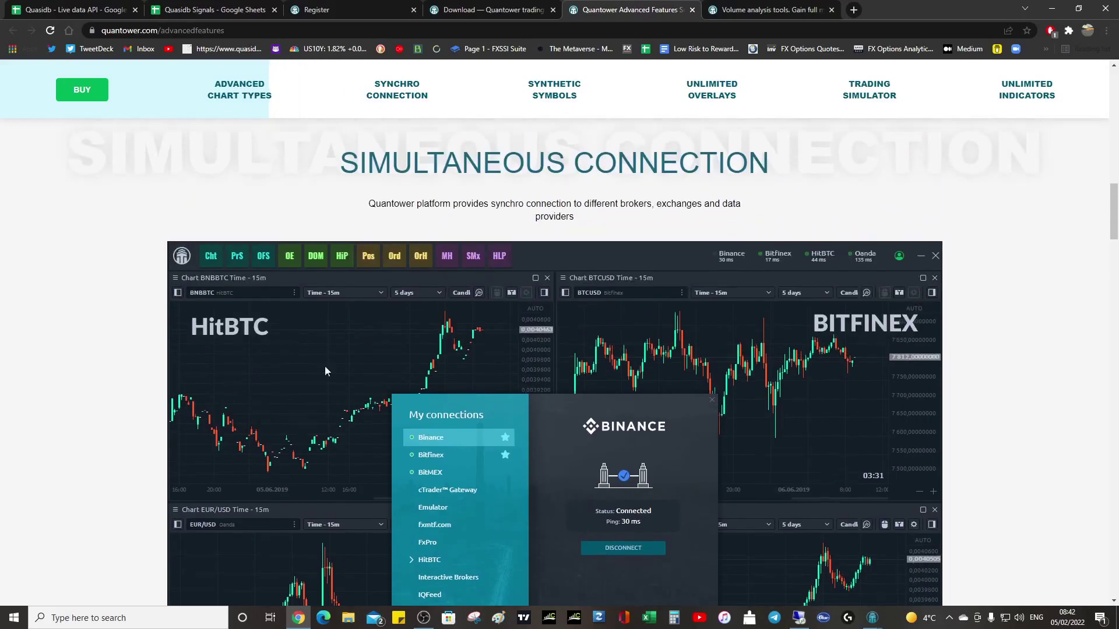
scroll(289, 341, down, 4)
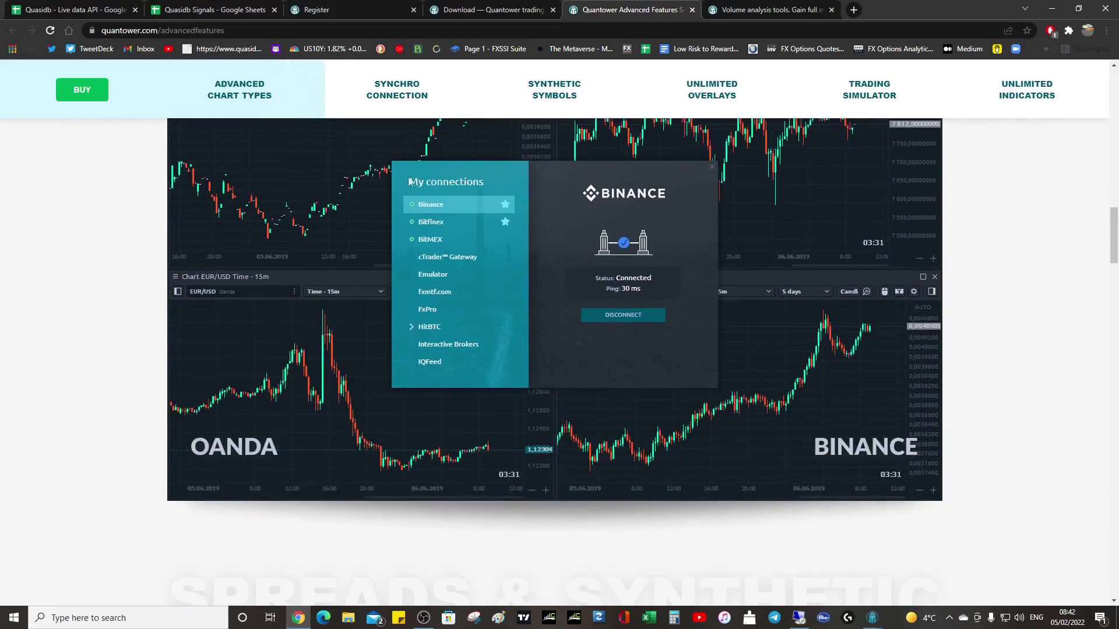
scroll(418, 377, down, 8)
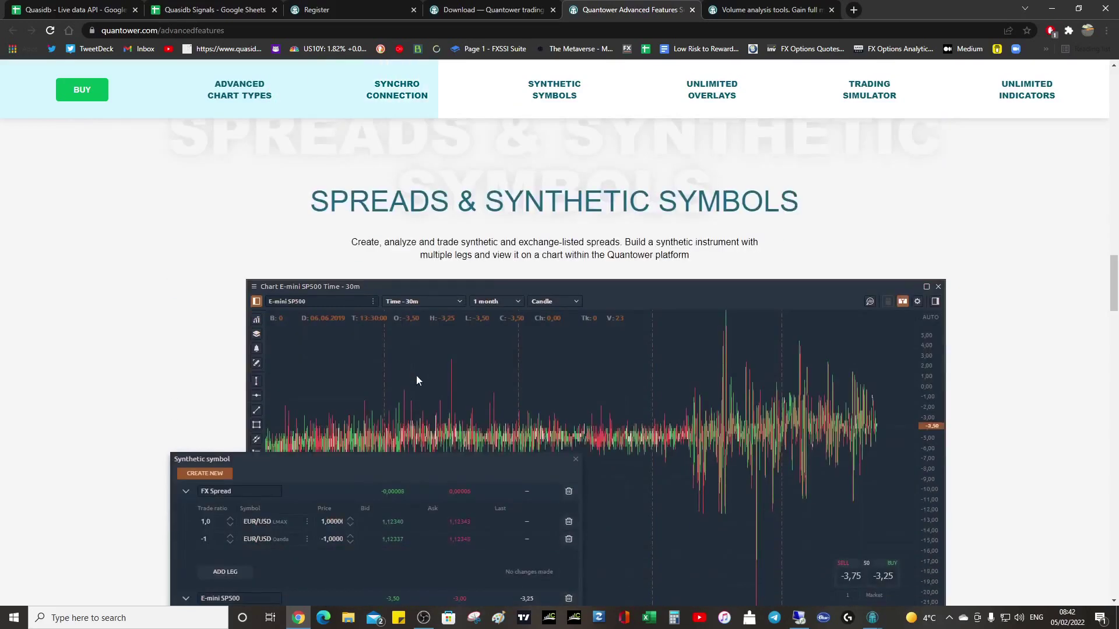
scroll(417, 380, down, 1)
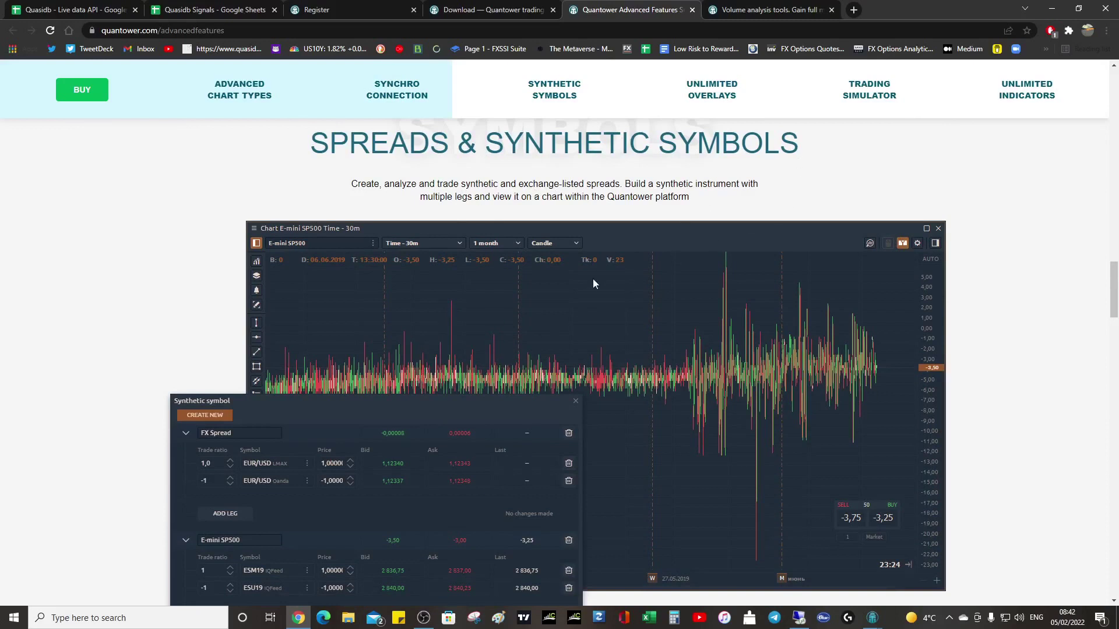
Step: Scroll to show the full AUD/USD chart overlaid with NZD/USD and USD/CHF
scroll(594, 284, down, 10)
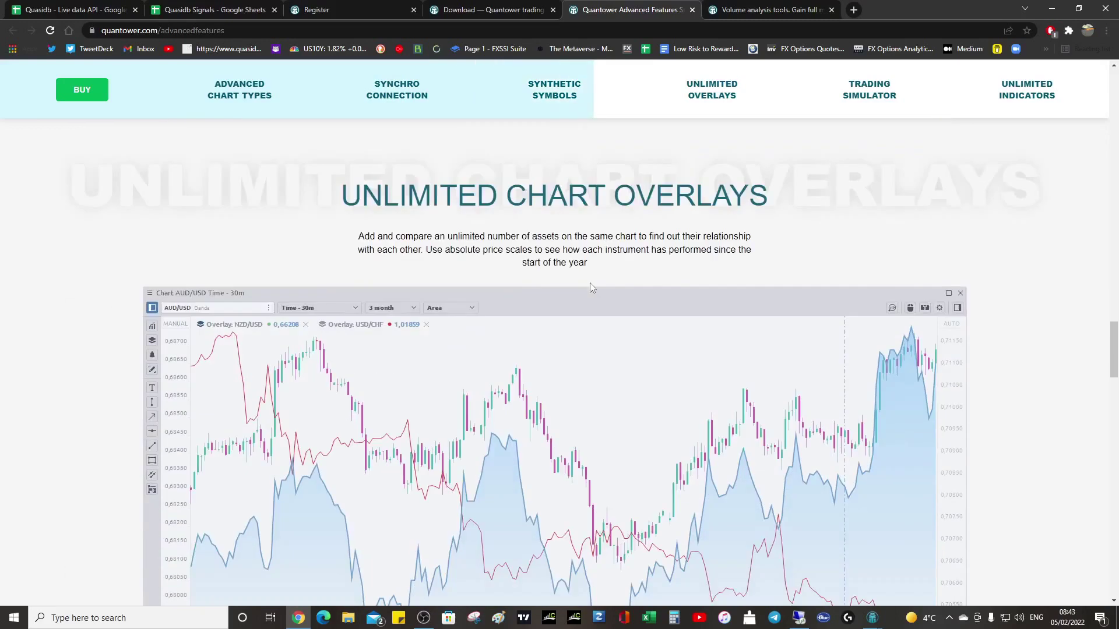
scroll(590, 284, down, 2)
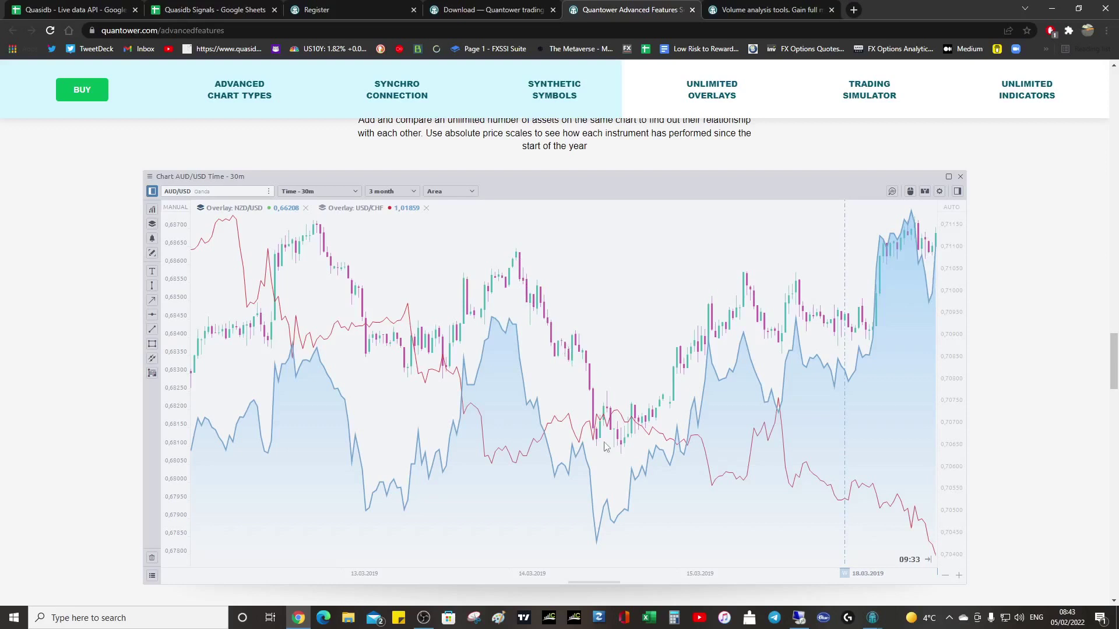
scroll(286, 223, up, 1)
scroll(291, 224, up, 1)
scroll(486, 230, down, 2)
scroll(705, 209, up, 2)
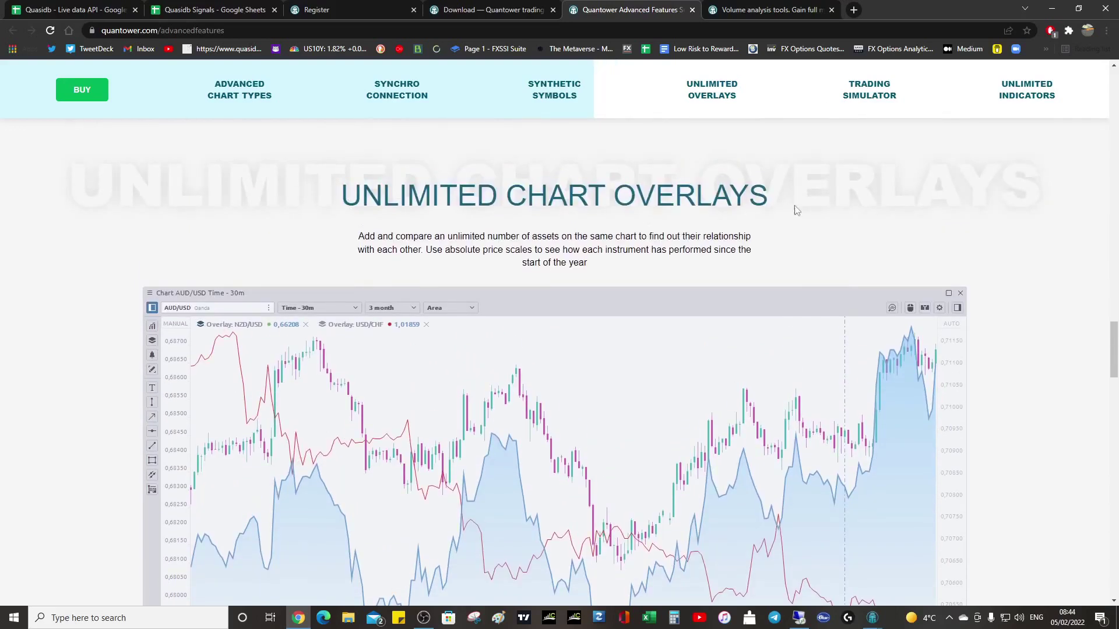
scroll(746, 222, down, 2)
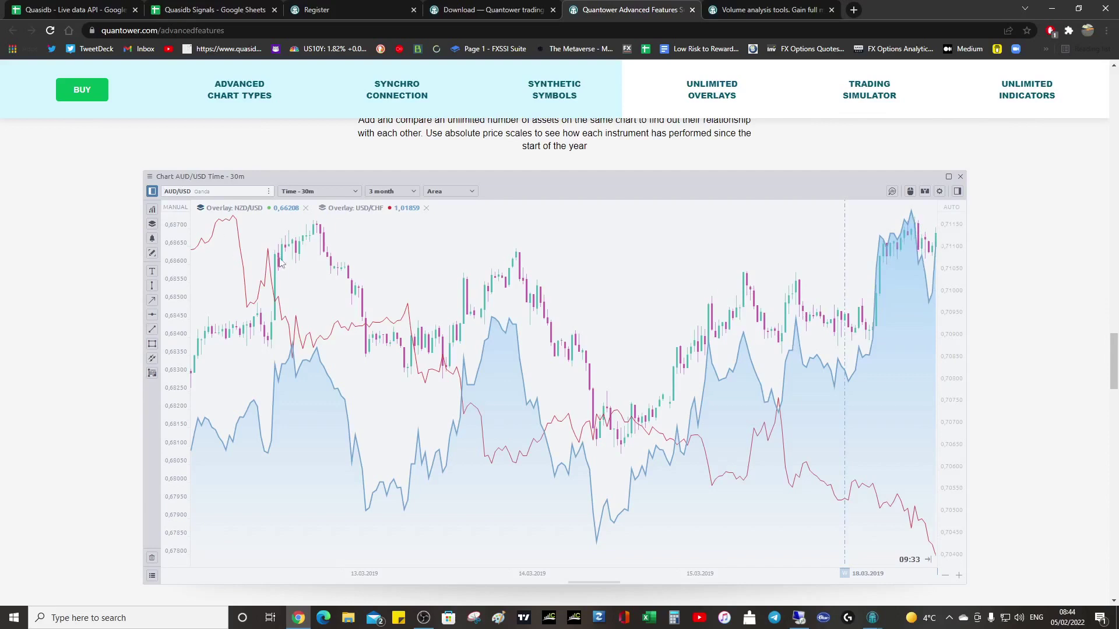
scroll(280, 282, down, 1)
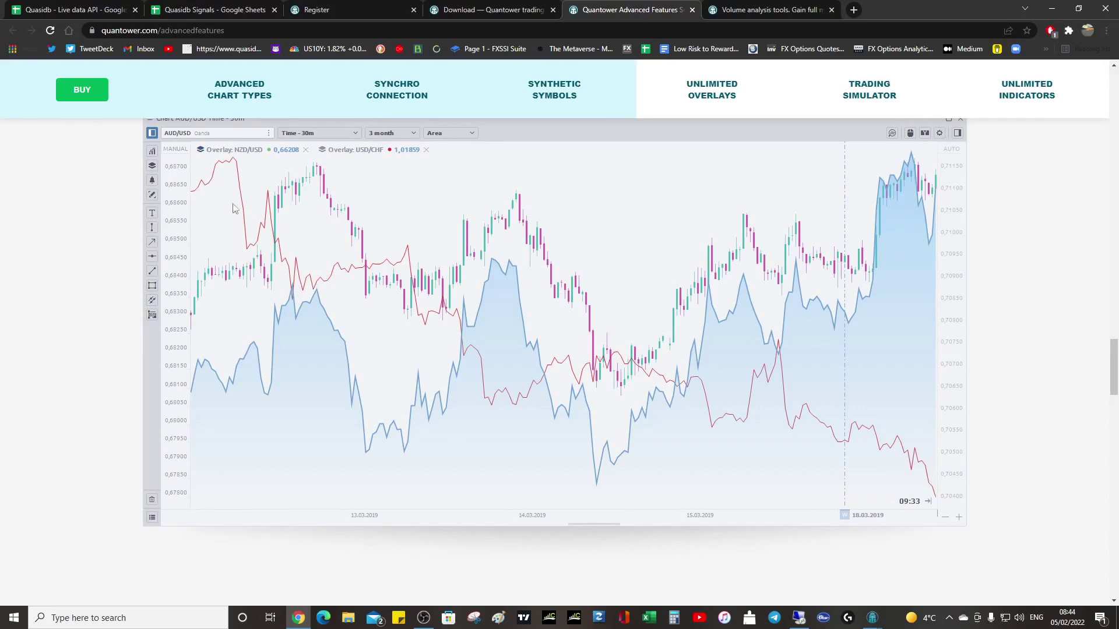
Step: Scroll past the Trading Simulator demo to the EUR/USD multi-indicator chart in Unlimited Indicators
scroll(268, 296, down, 4)
scroll(268, 296, down, 6)
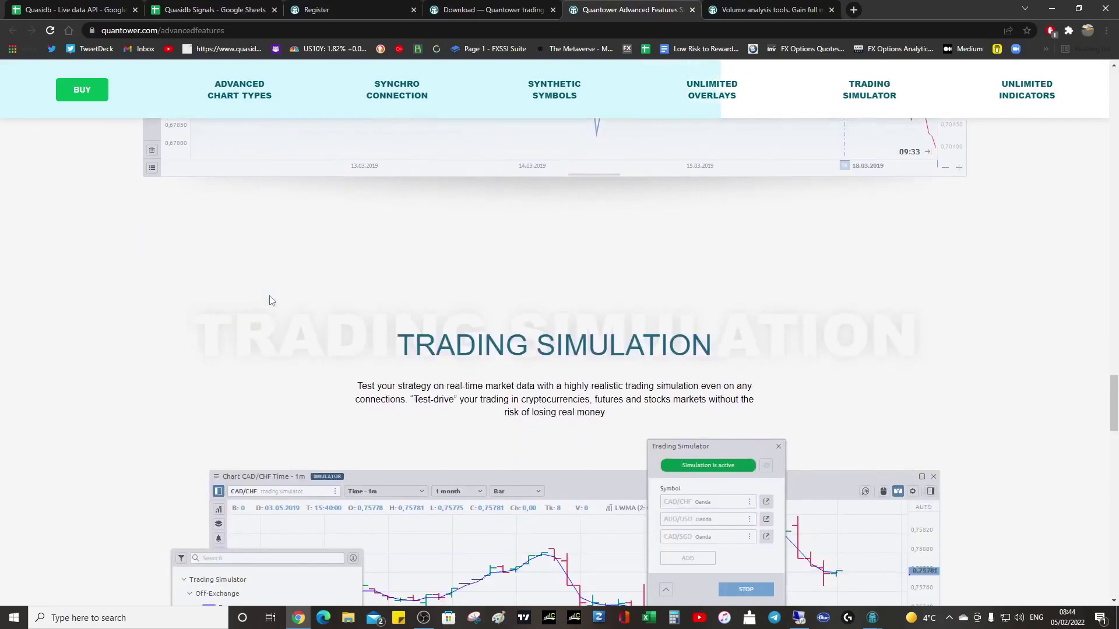
scroll(269, 296, up, 1)
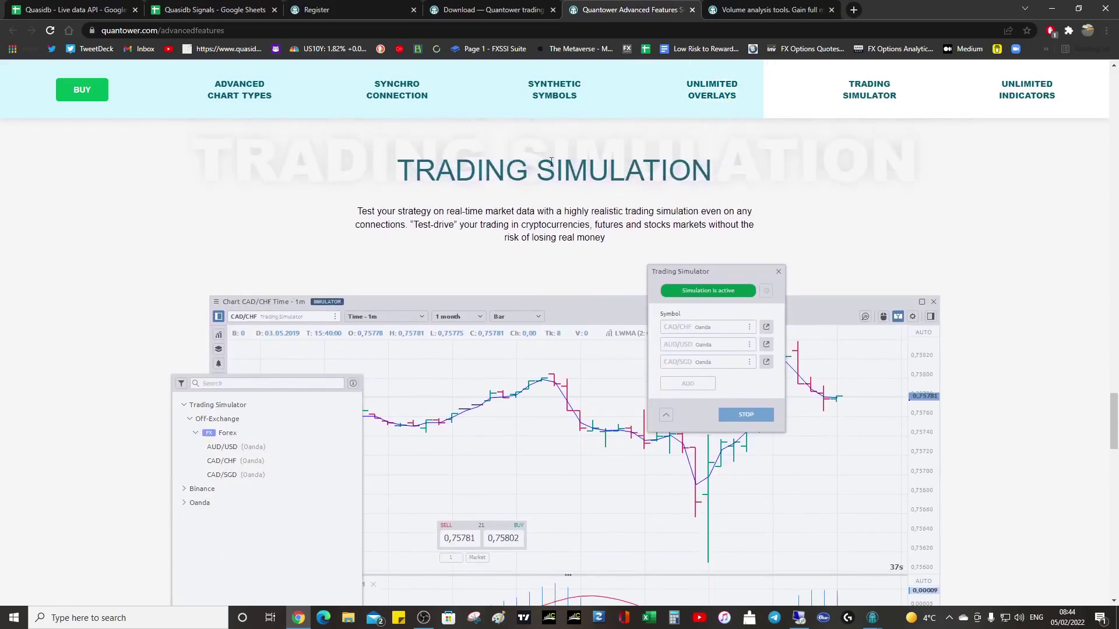
scroll(686, 172, down, 1)
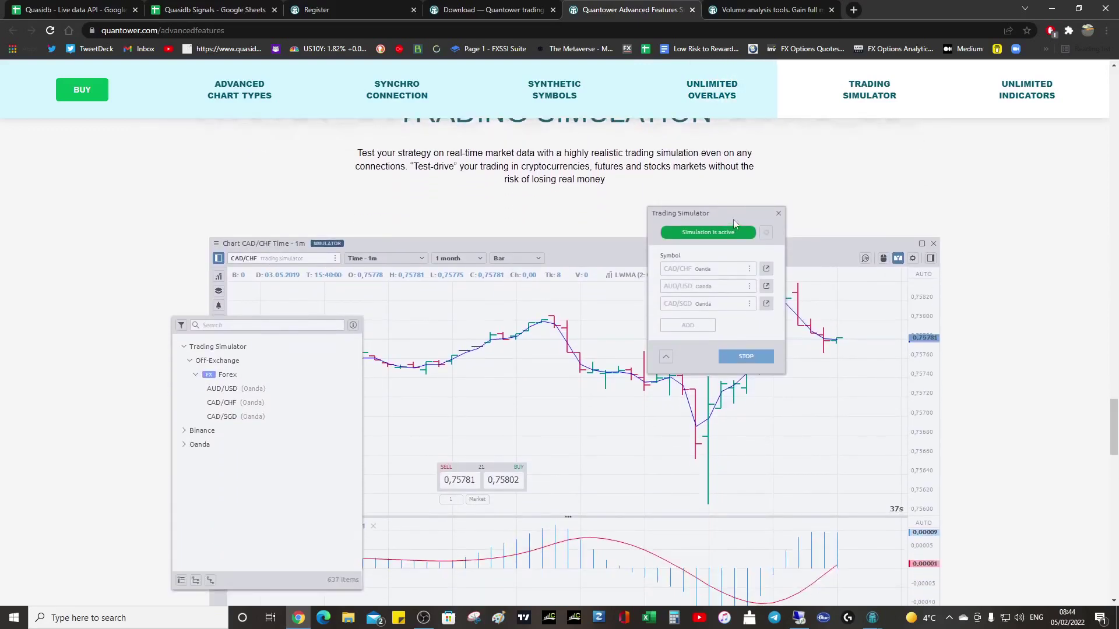
scroll(418, 279, down, 2)
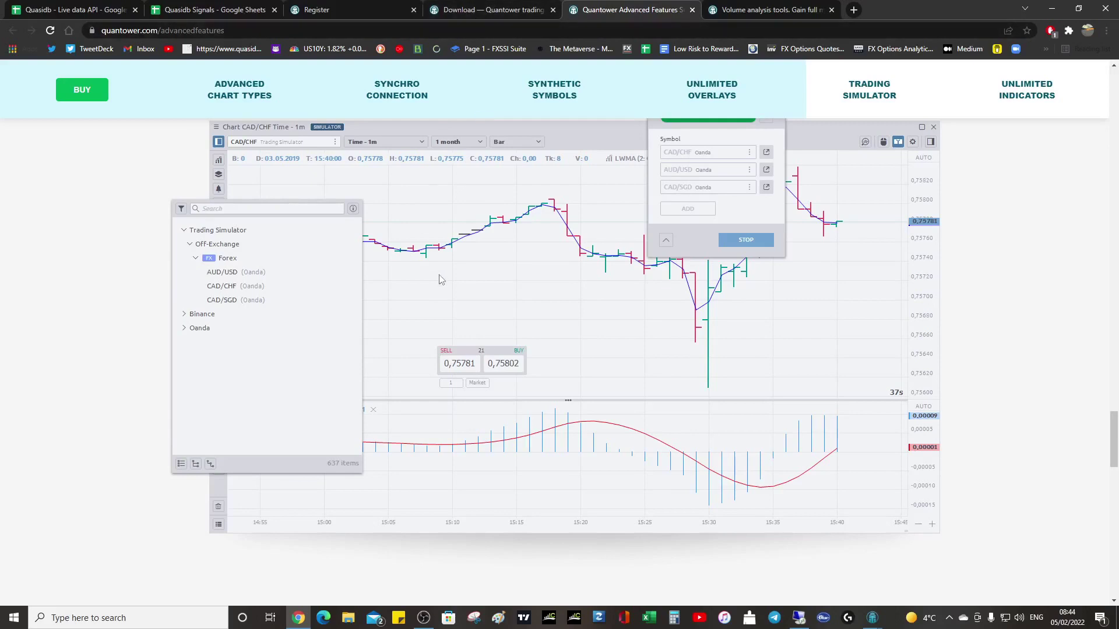
scroll(439, 275, down, 9)
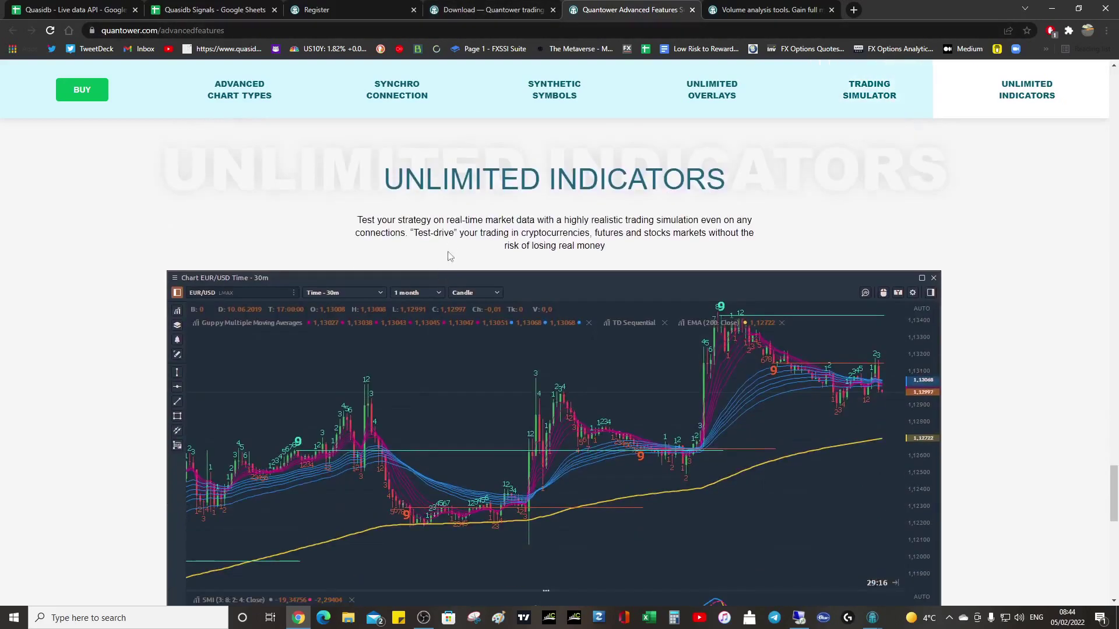
Step: Scroll through Unlimited Indicators and Even More Features to the Download Quantower Free prompt
scroll(422, 248, down, 1)
scroll(428, 247, up, 1)
scroll(621, 319, down, 5)
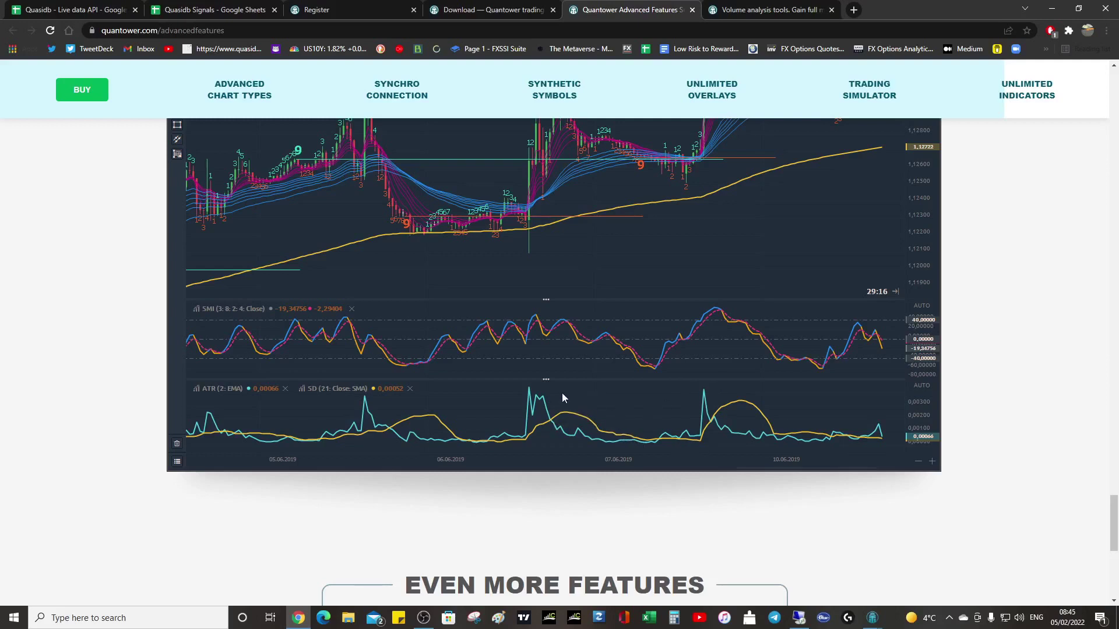
scroll(566, 393, up, 5)
scroll(554, 379, down, 10)
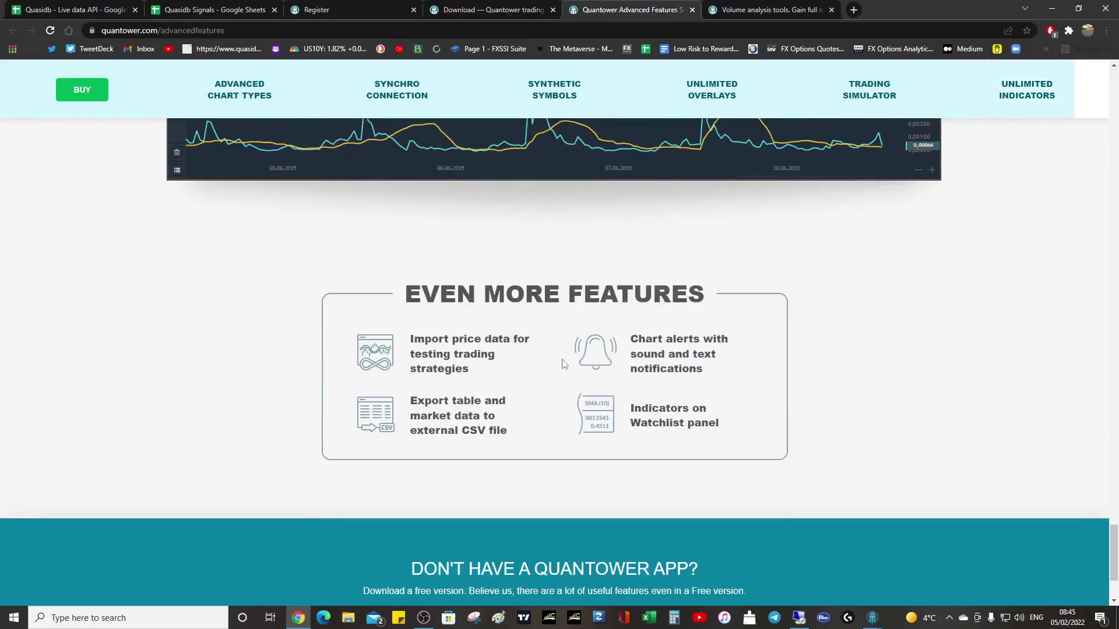
scroll(562, 364, down, 3)
scroll(559, 365, up, 1)
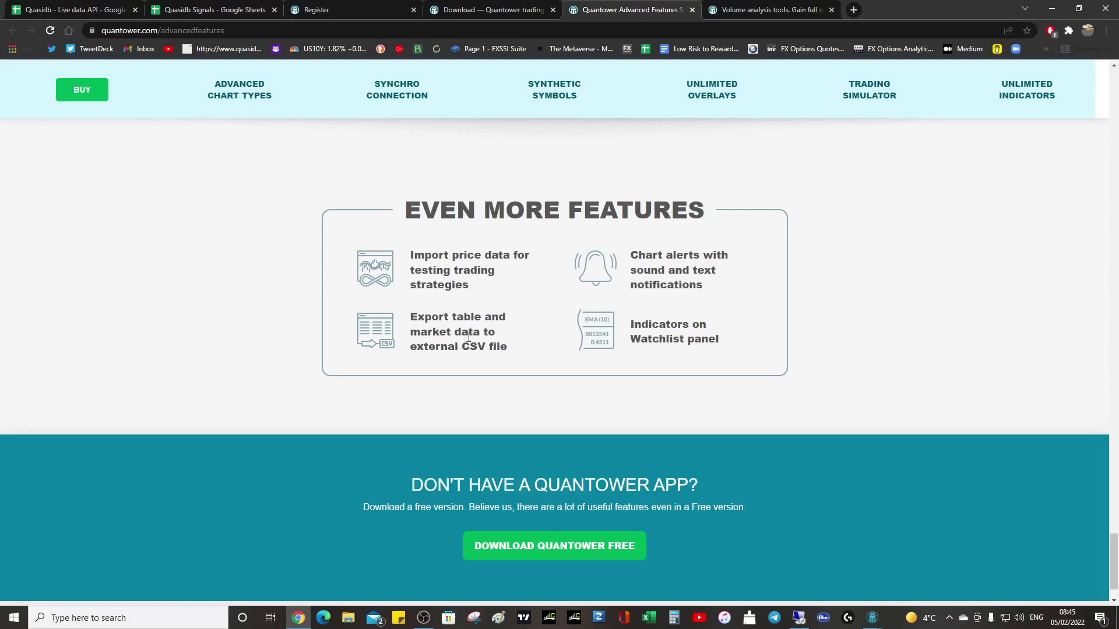
scroll(591, 426, down, 1)
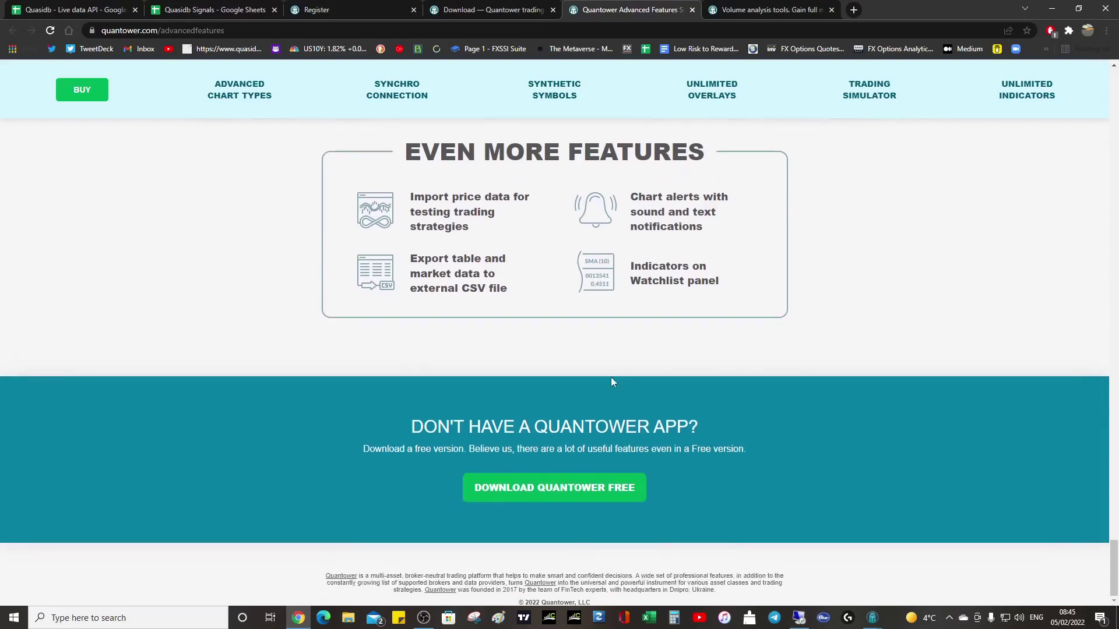
Step: Switch to the Volume analysis tools page and scroll past the Cluster Chart to Volume Profile
click(732, 12)
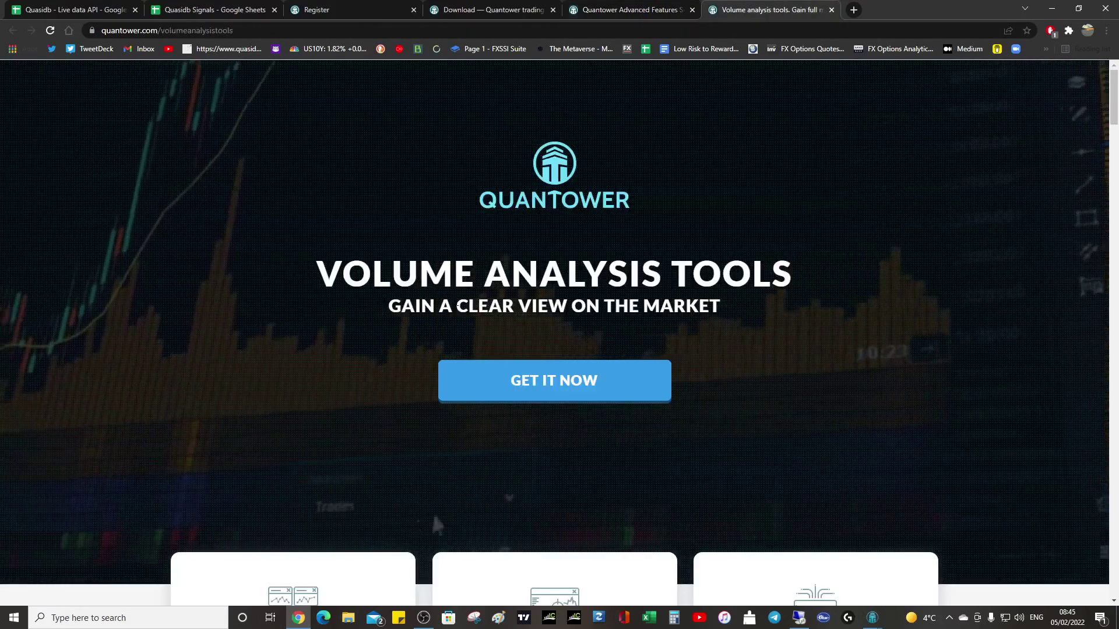
scroll(457, 408, down, 8)
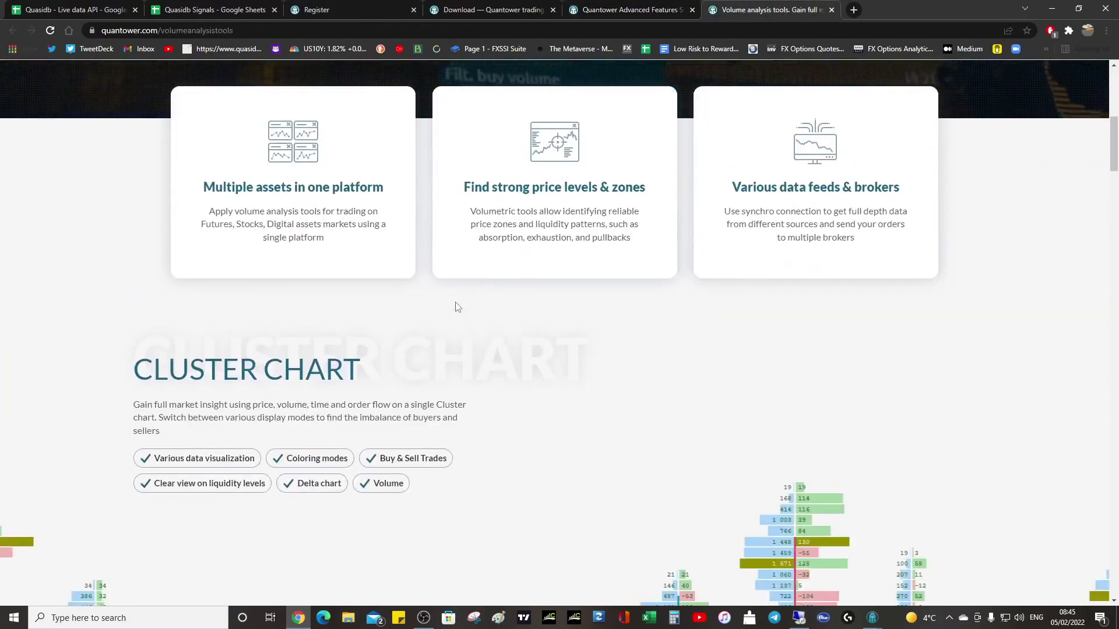
scroll(458, 307, down, 4)
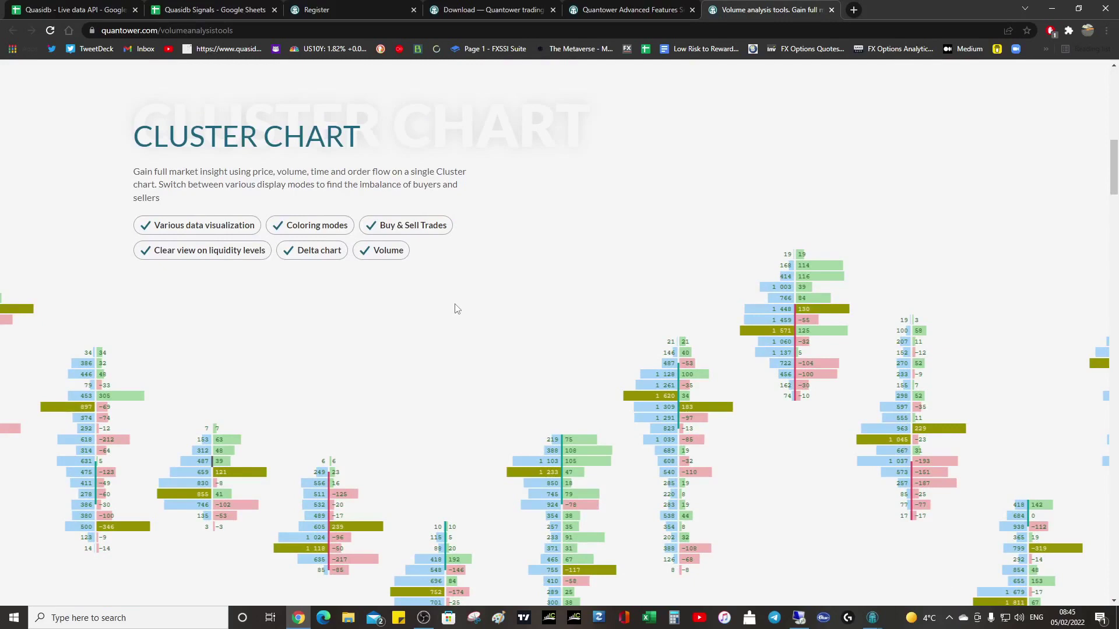
scroll(458, 309, down, 1)
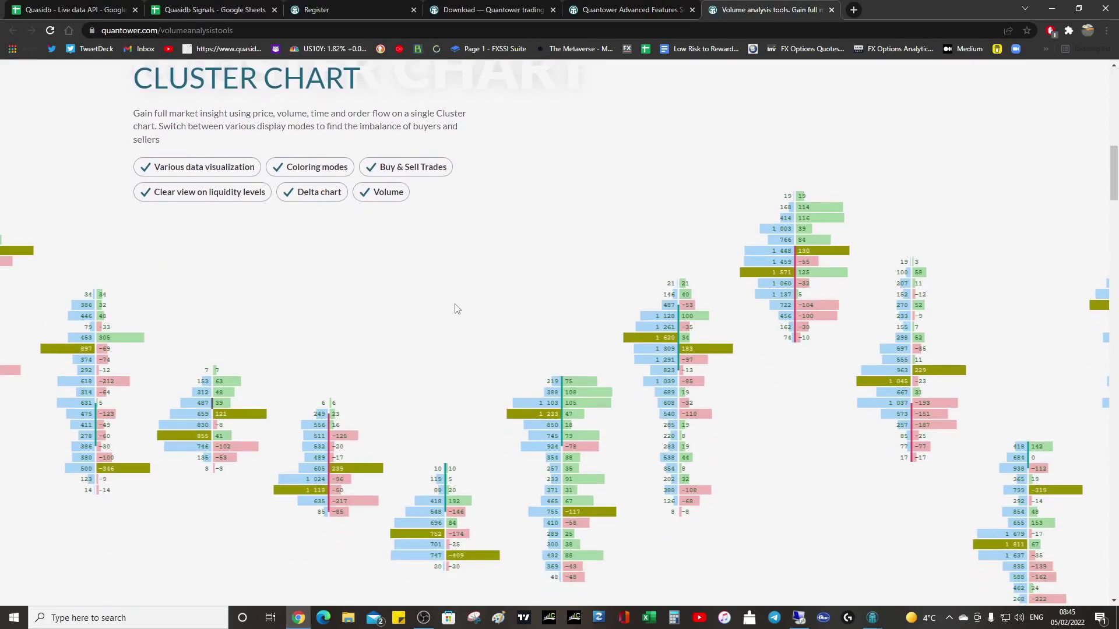
scroll(458, 309, down, 2)
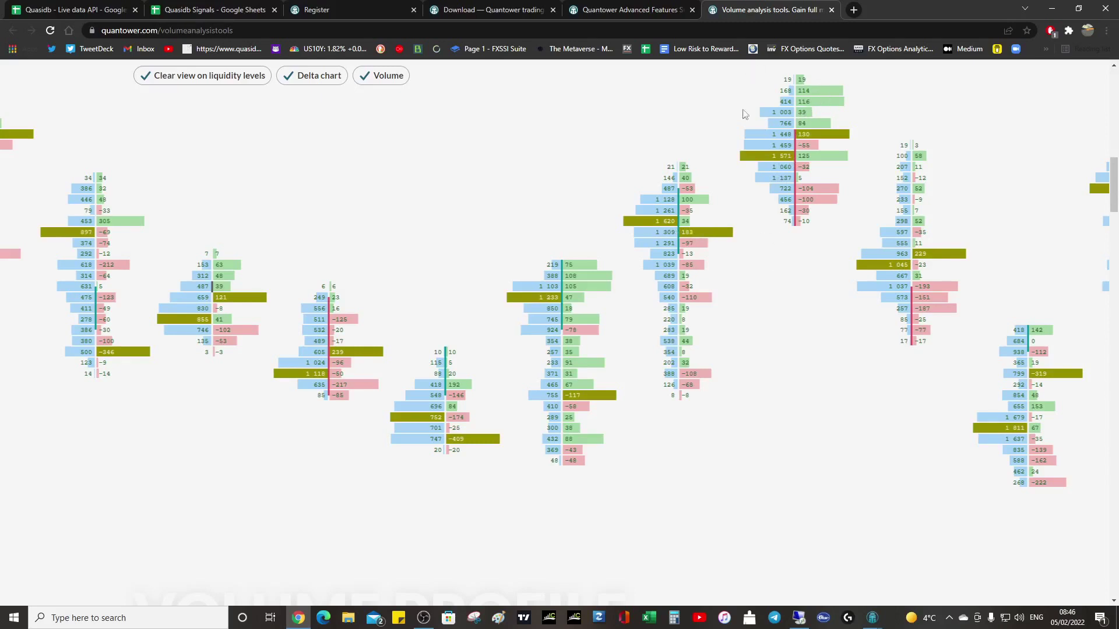
scroll(557, 359, down, 4)
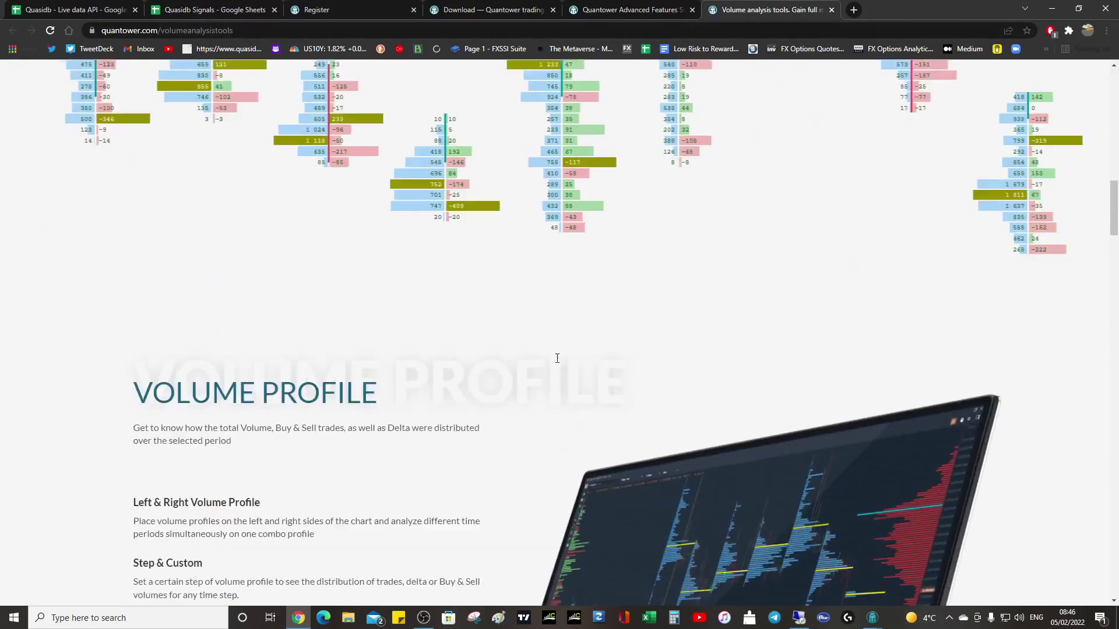
scroll(557, 358, down, 4)
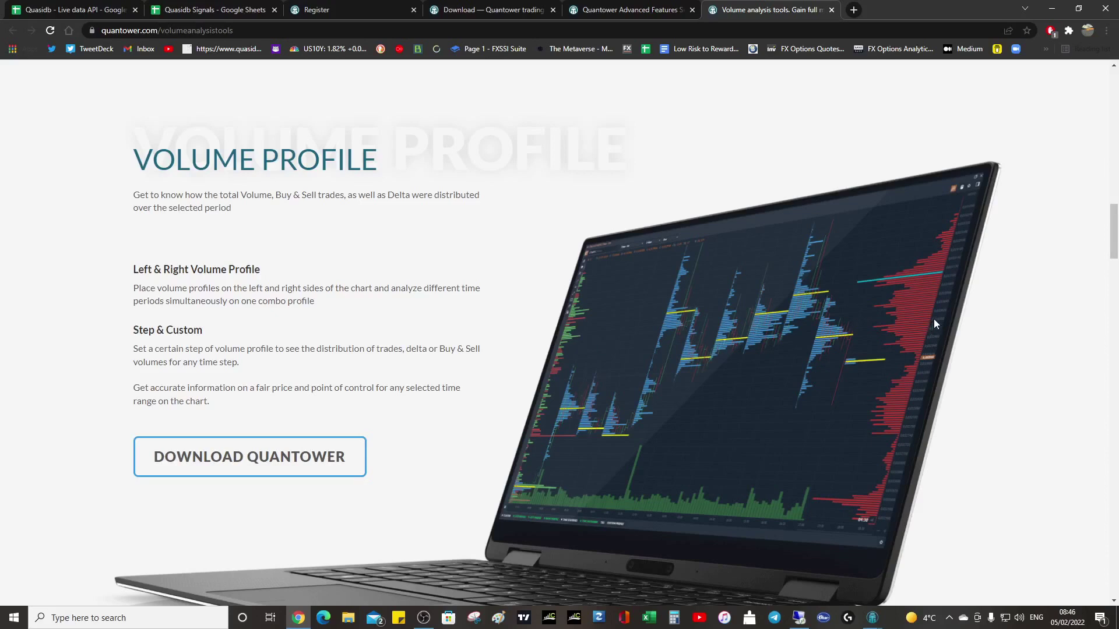
Step: Enable the BTCUSD TPO chart's left profile covering the current month
mouse_move(872, 616)
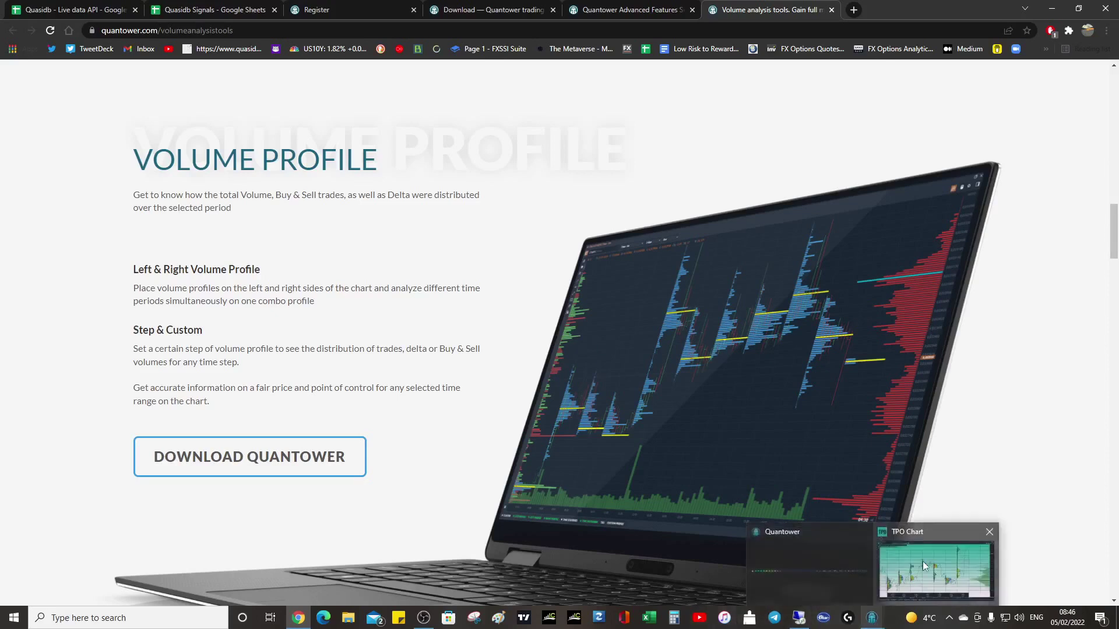
click(923, 565)
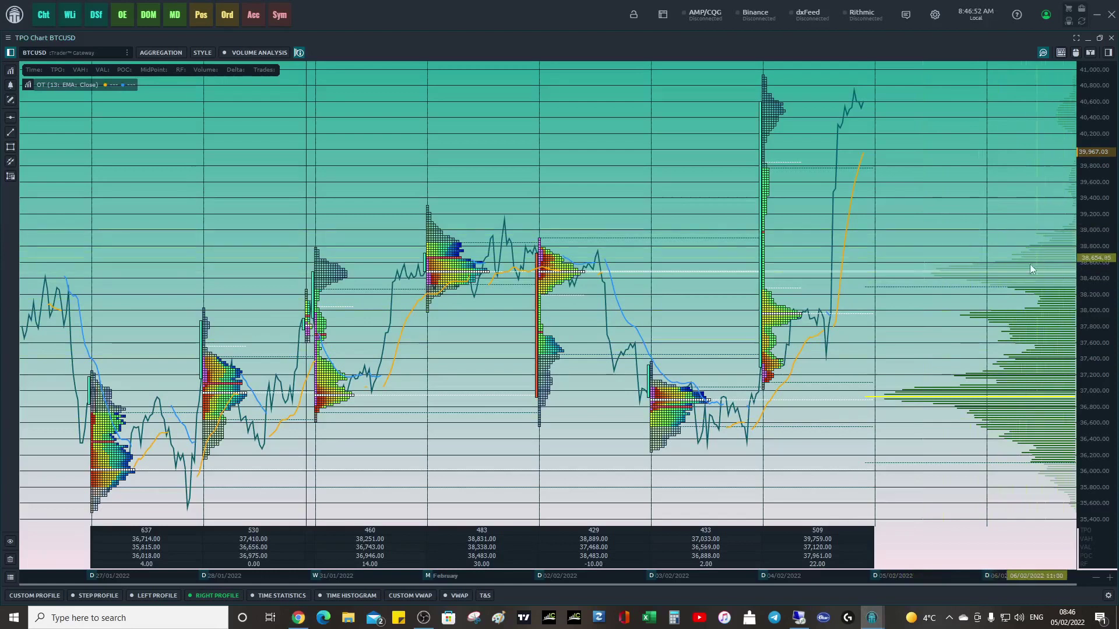
click(153, 598)
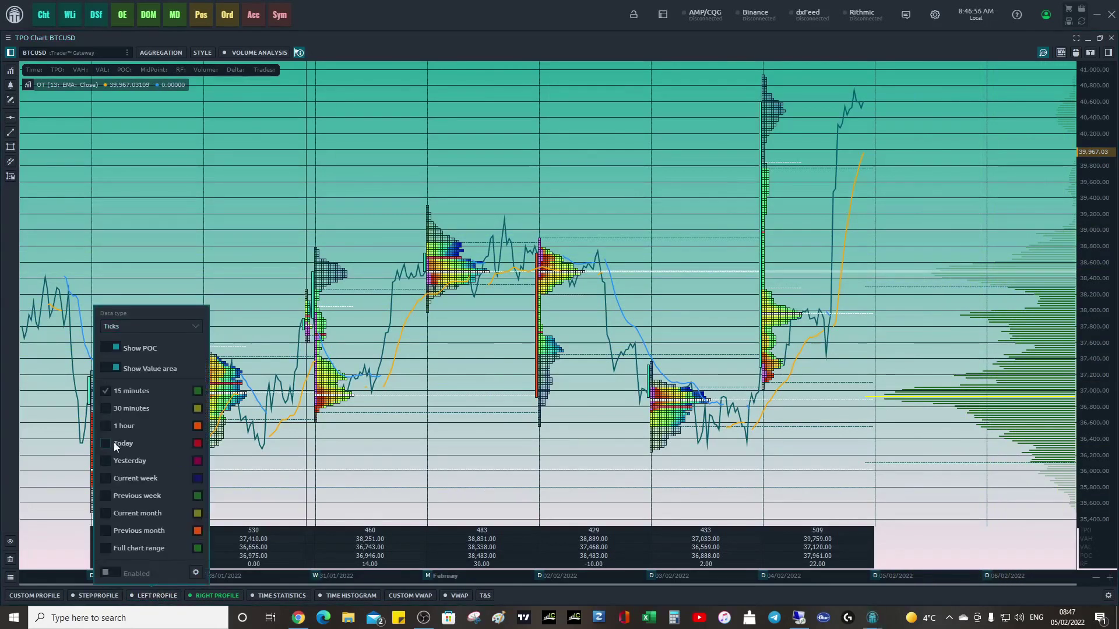
click(105, 513)
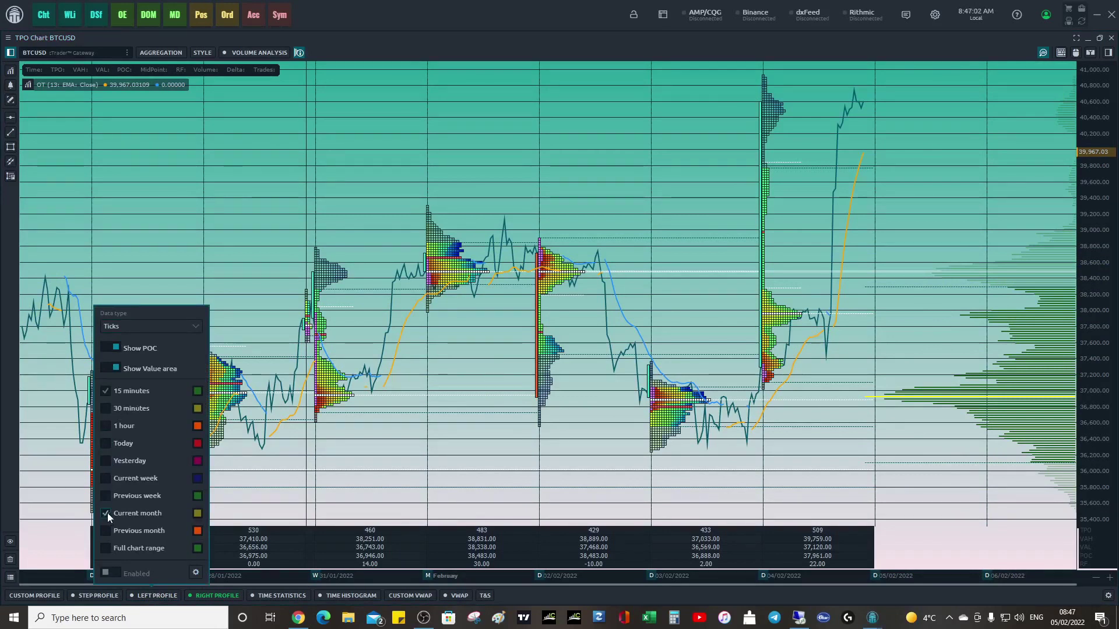
click(116, 573)
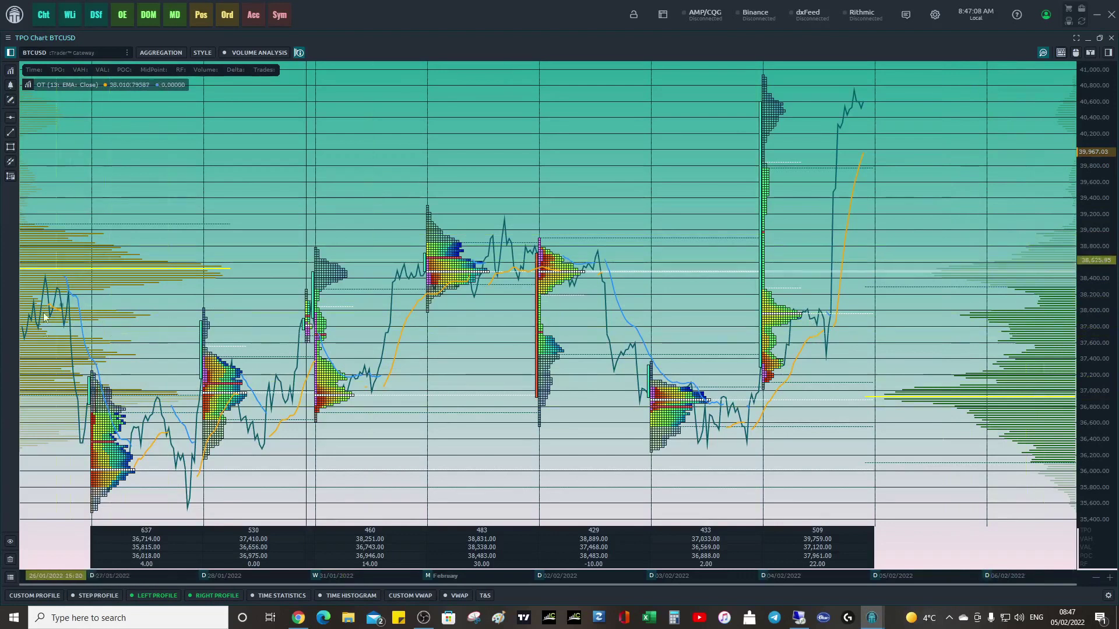
Step: Switch the left profile off again and minimize Quantower
click(162, 602)
click(107, 572)
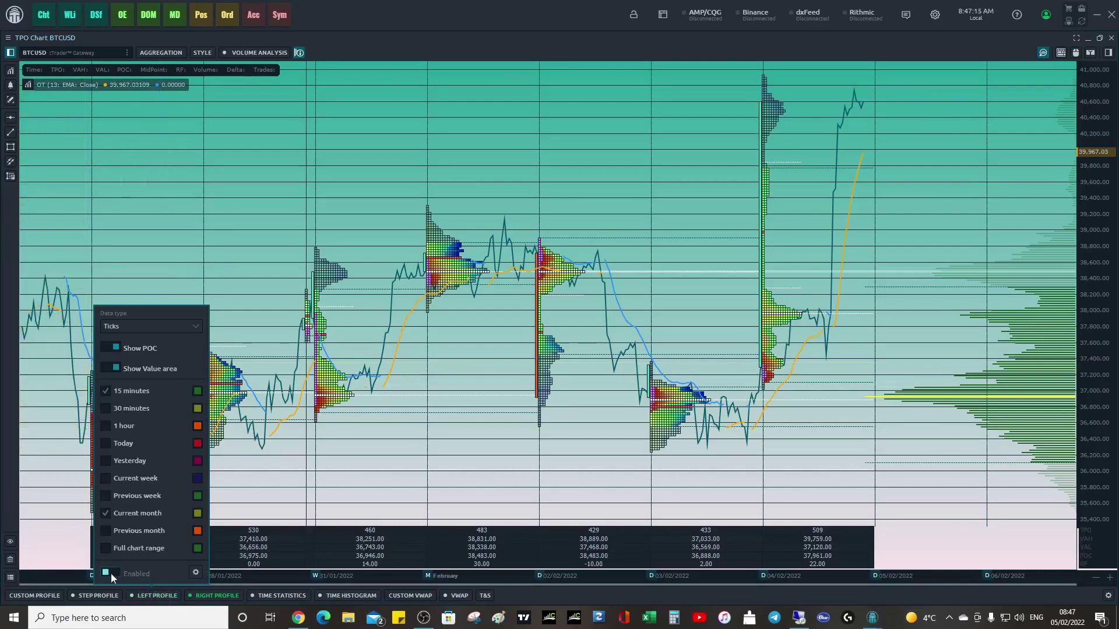
click(247, 244)
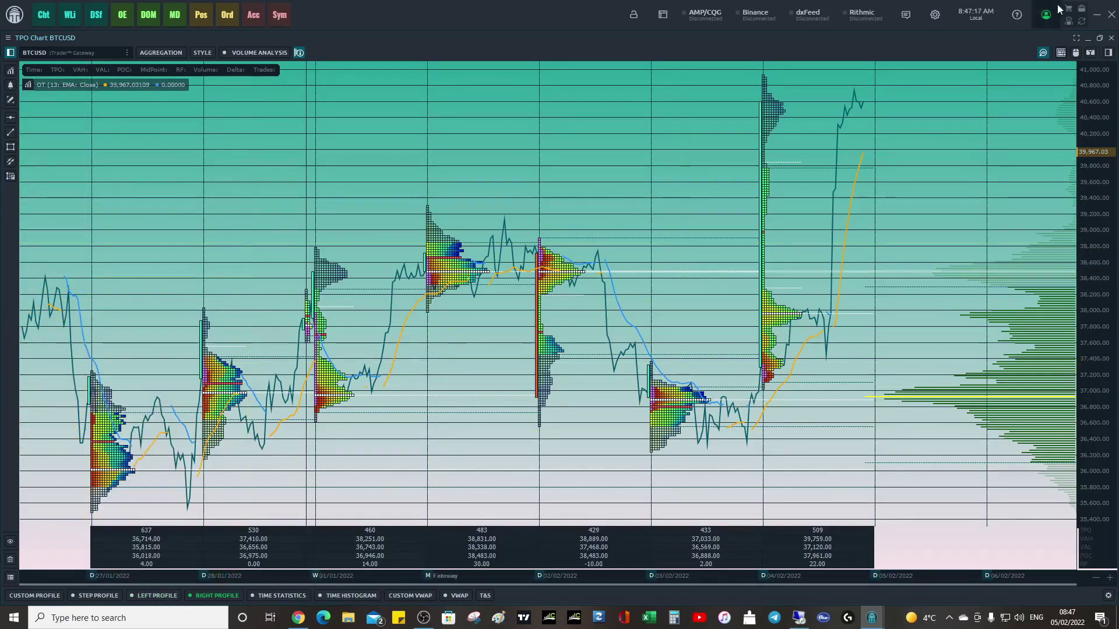
click(1096, 15)
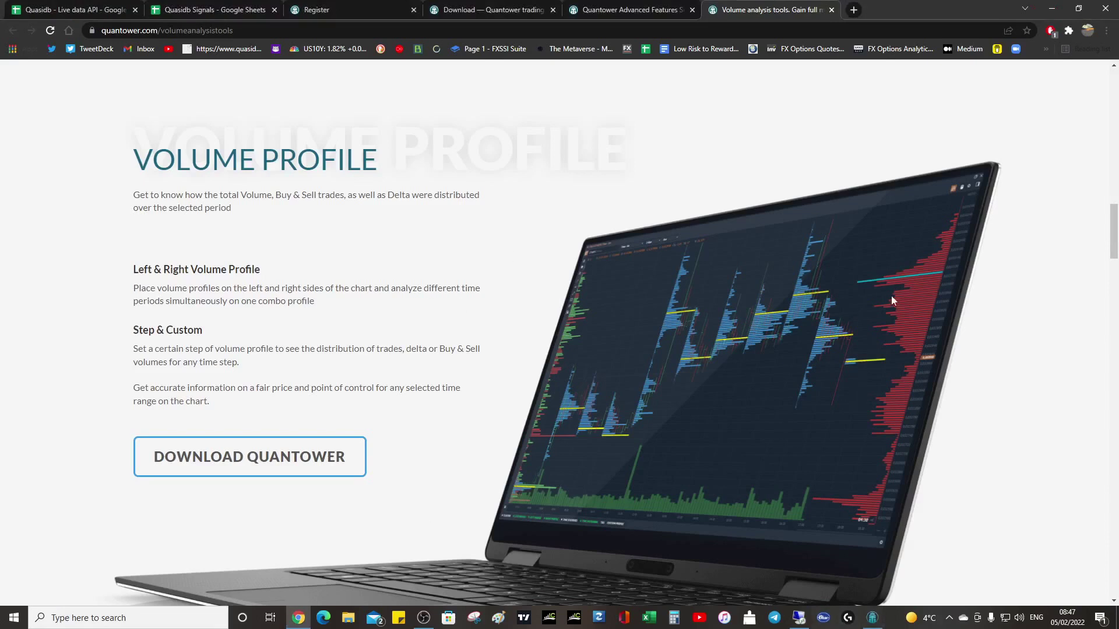
Step: Glance at the Volume Analysis Tools page, check the TPO chart, then return to the website
scroll(501, 333, down, 12)
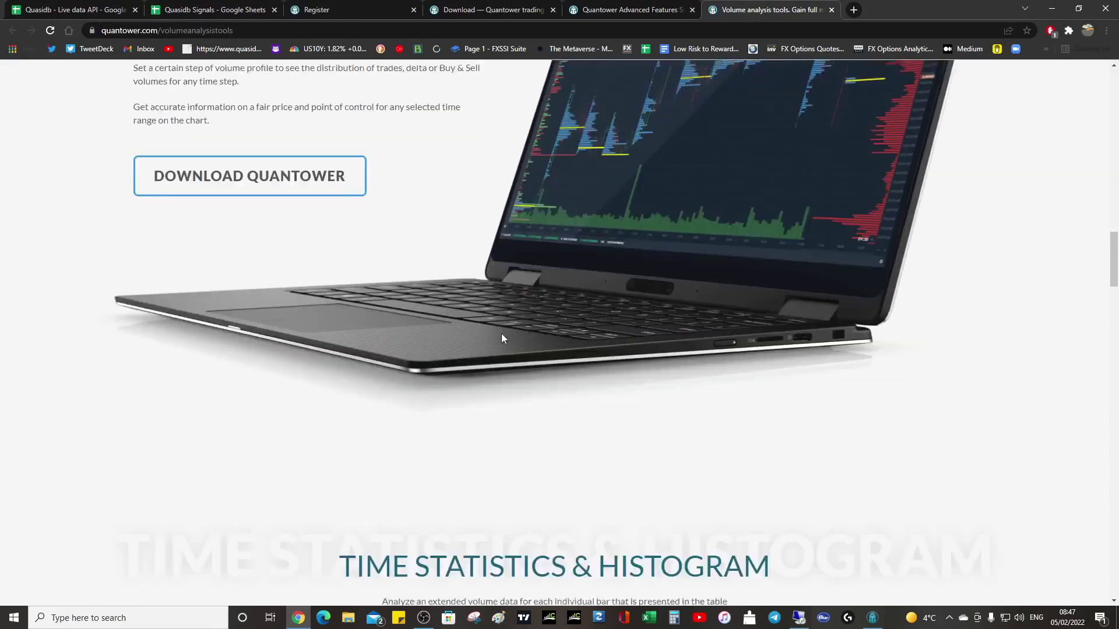
scroll(501, 336, up, 2)
scroll(558, 292, down, 4)
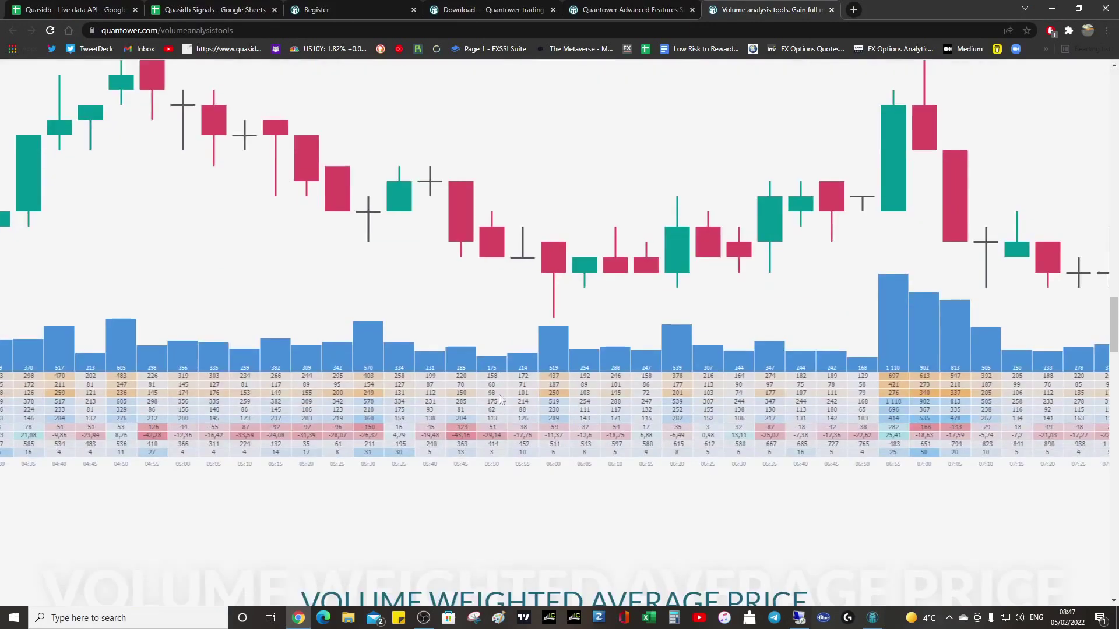
click(873, 618)
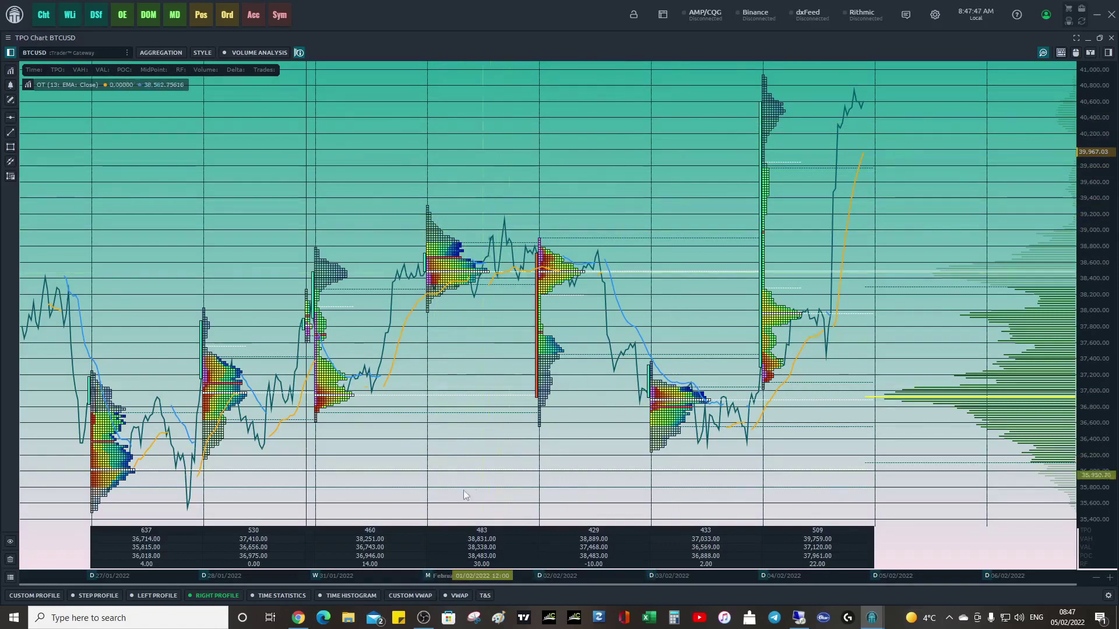
click(299, 617)
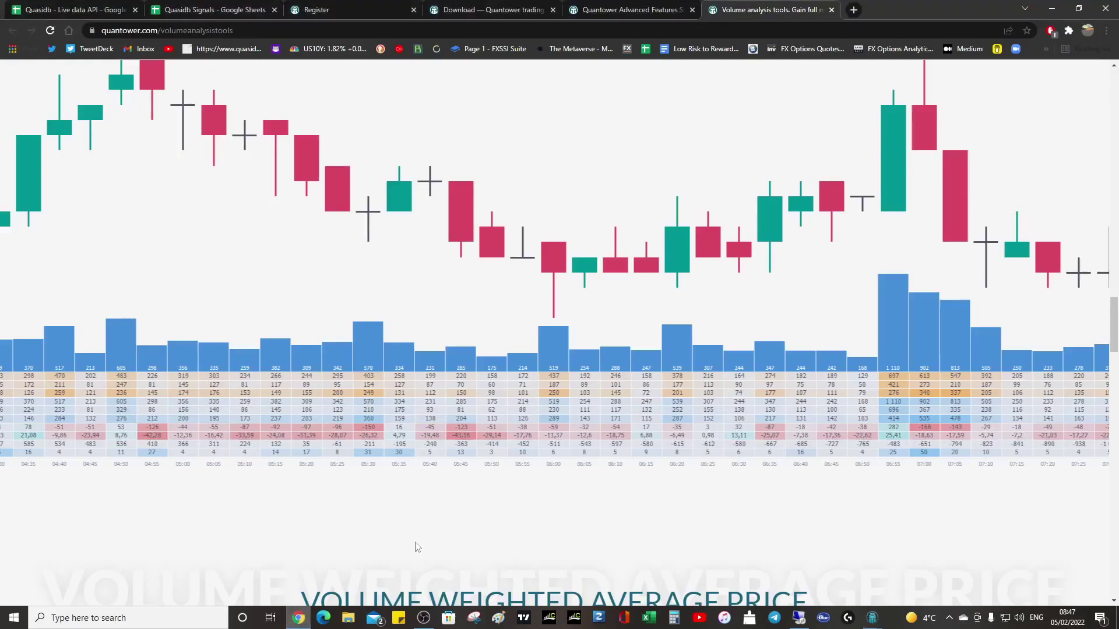
Step: Read down the page to the Benefits list and Download for Free footer, then back to the heading
scroll(475, 360, down, 5)
scroll(482, 379, down, 3)
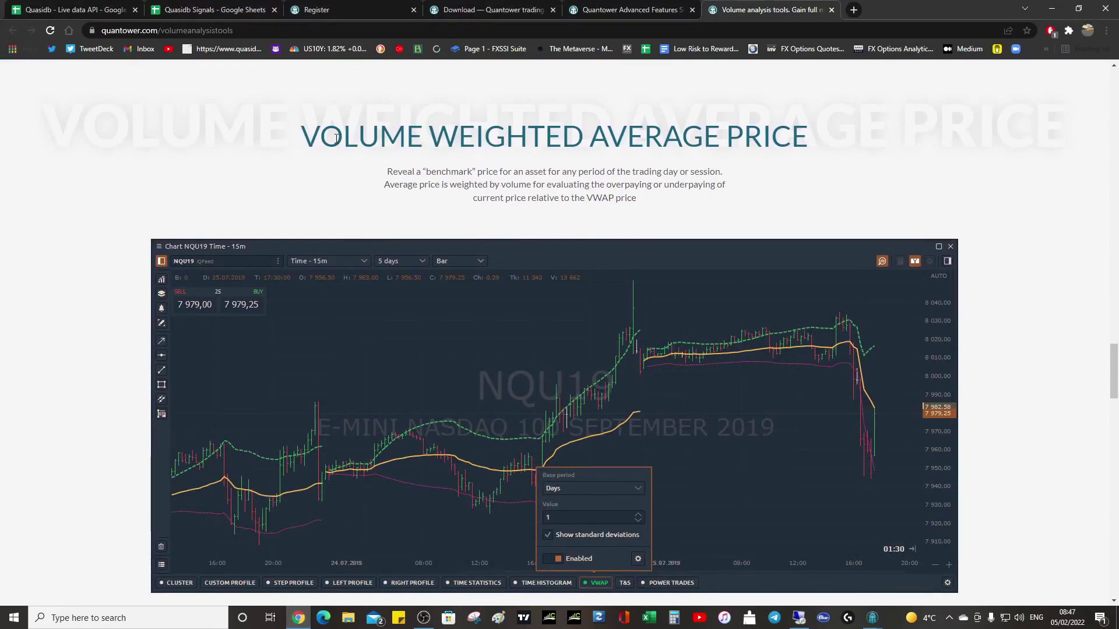
scroll(750, 166, down, 10)
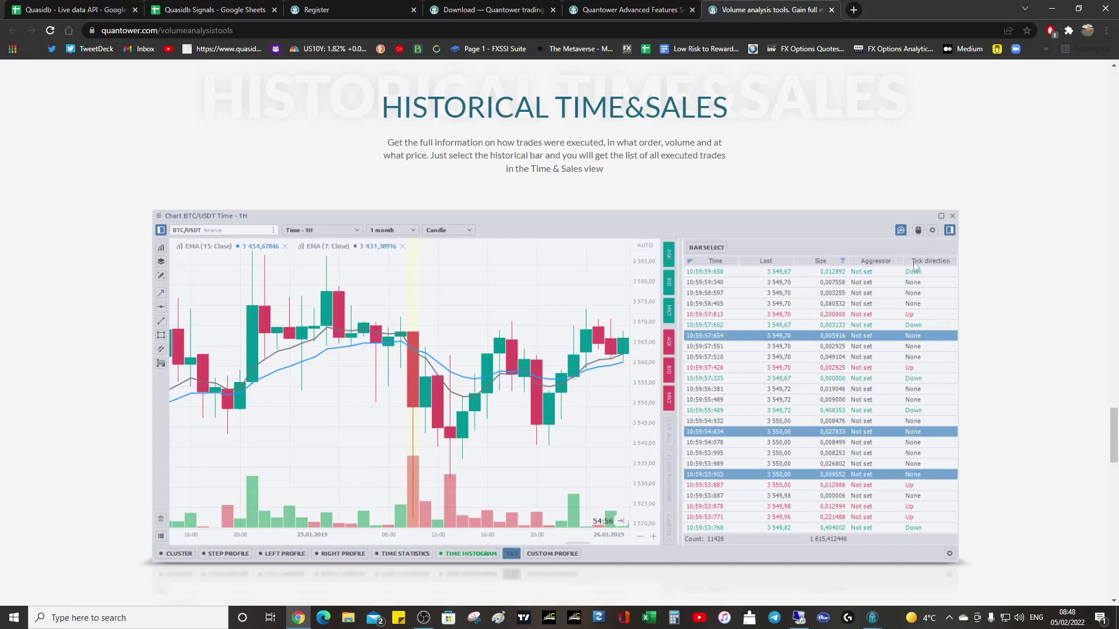
scroll(728, 303, down, 8)
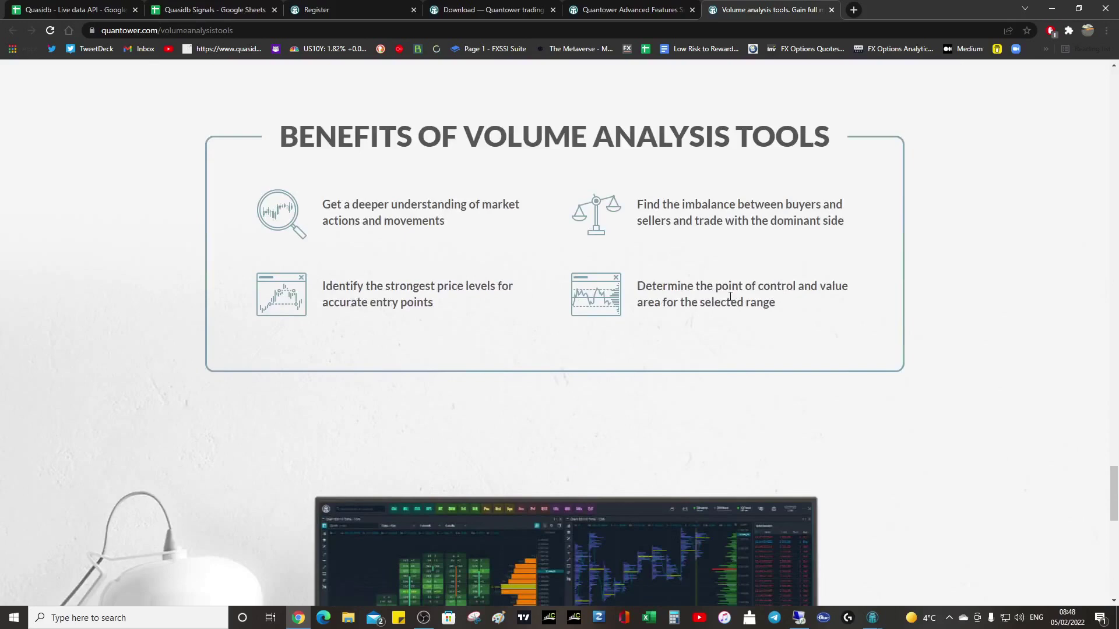
scroll(730, 296, down, 12)
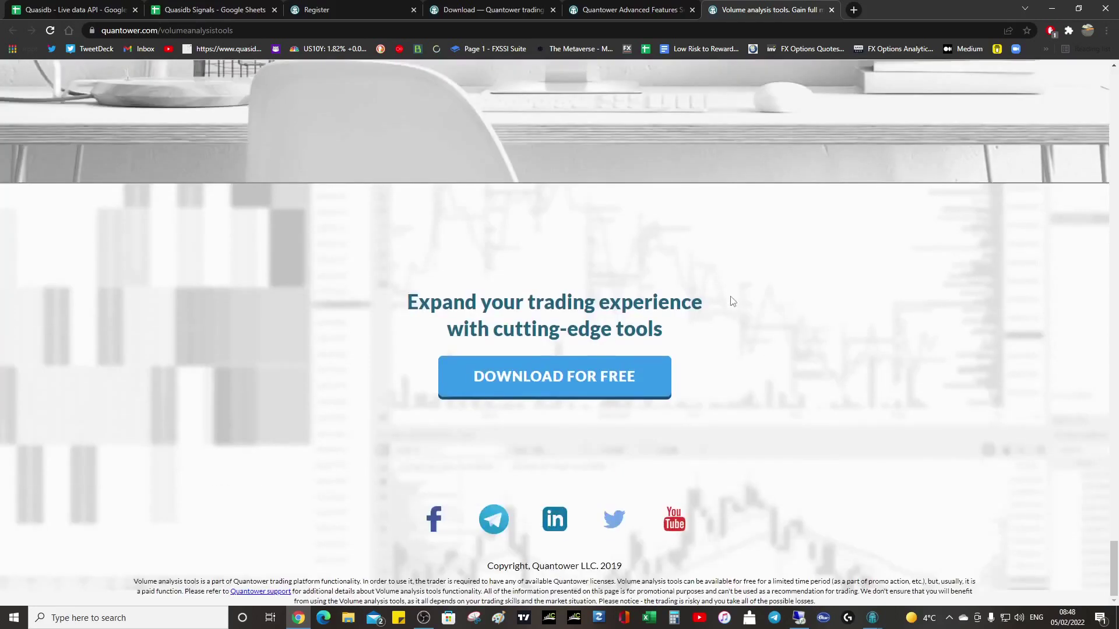
scroll(734, 301, up, 8)
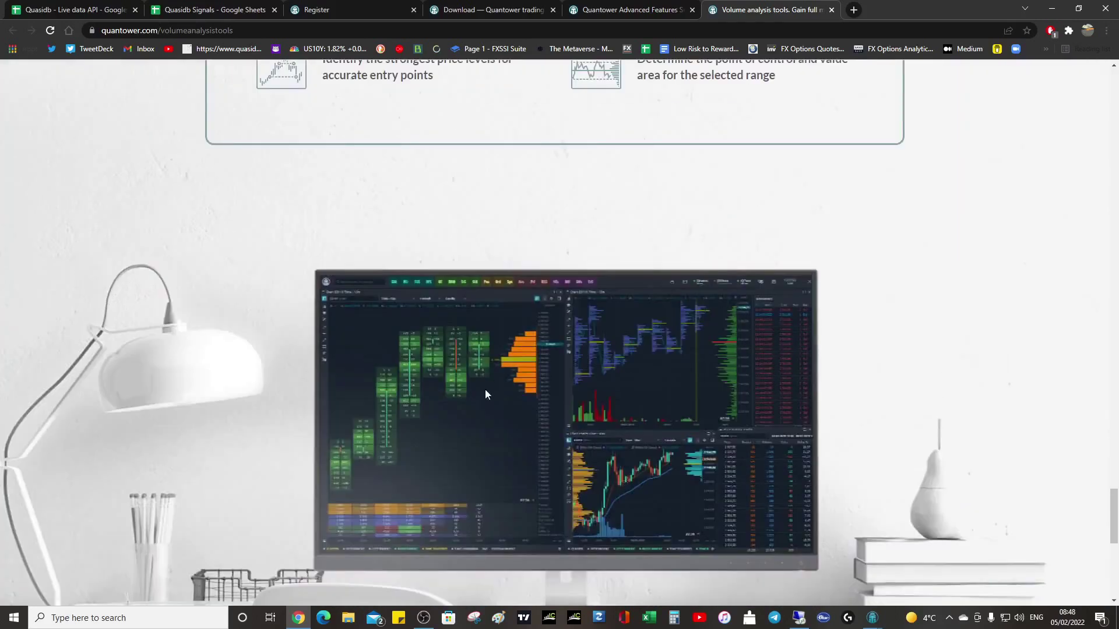
scroll(517, 283, up, 10)
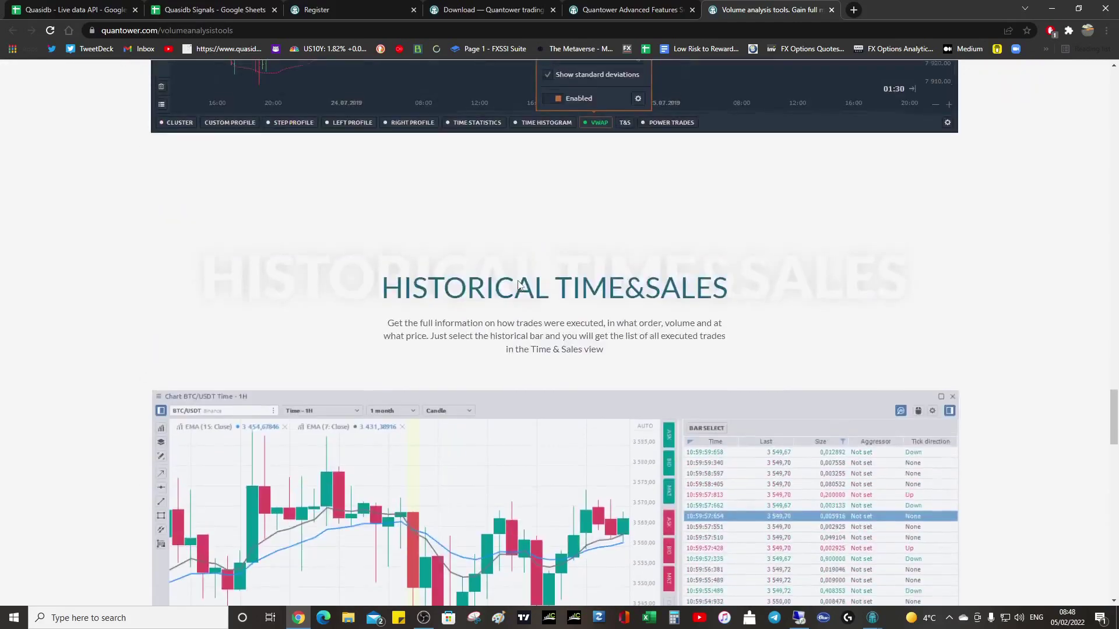
scroll(518, 284, up, 20)
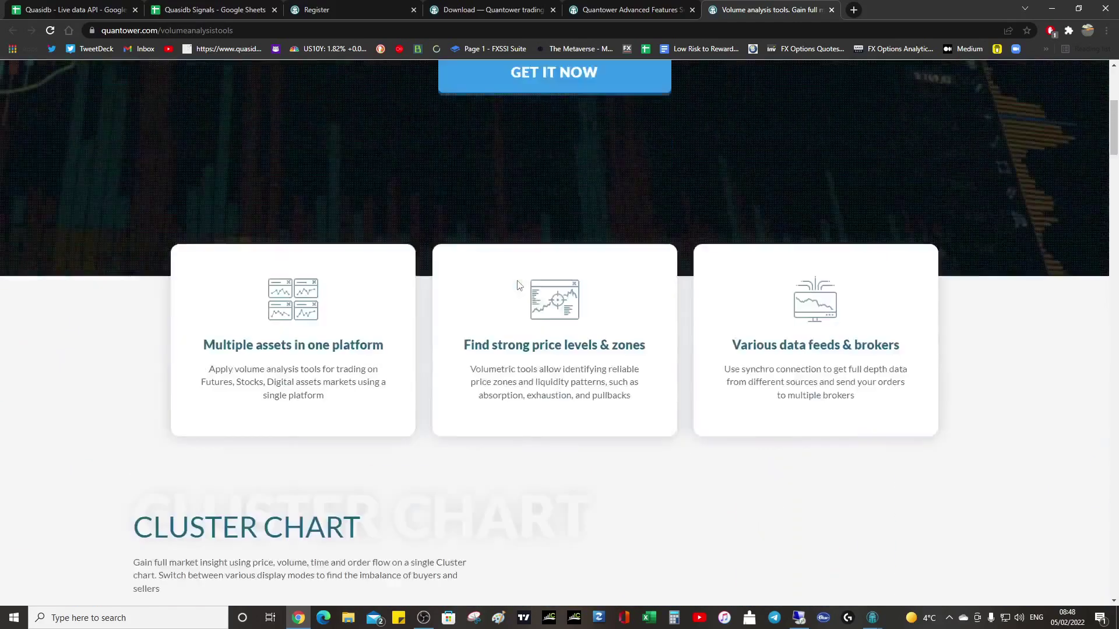
scroll(518, 285, up, 4)
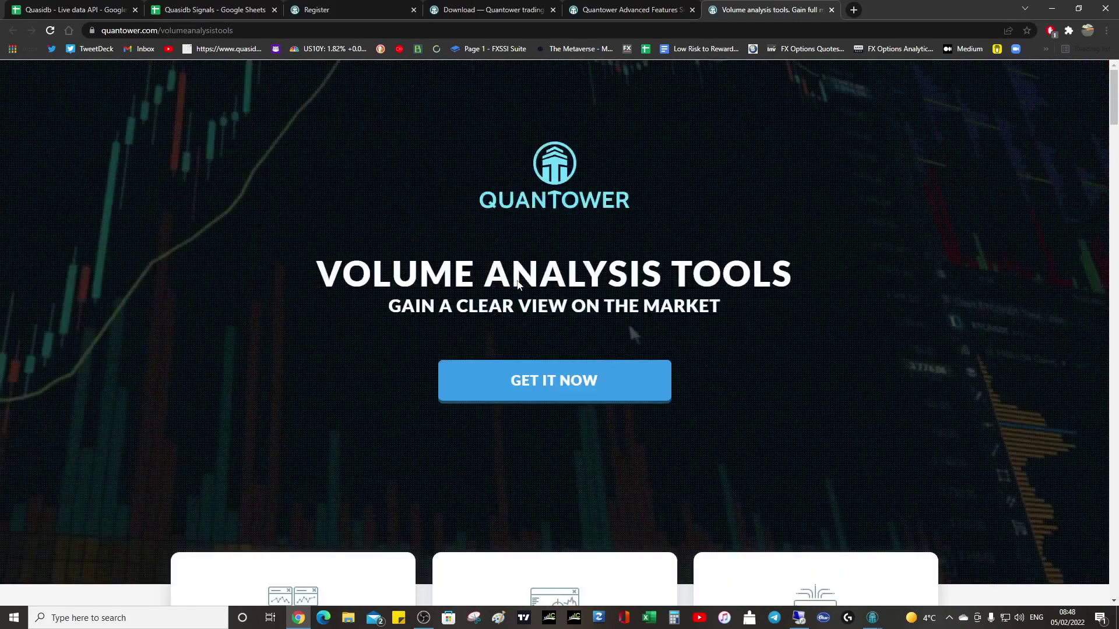
Step: Enable the left profile for Today only, dropping Current month and 15 minutes
click(1055, 8)
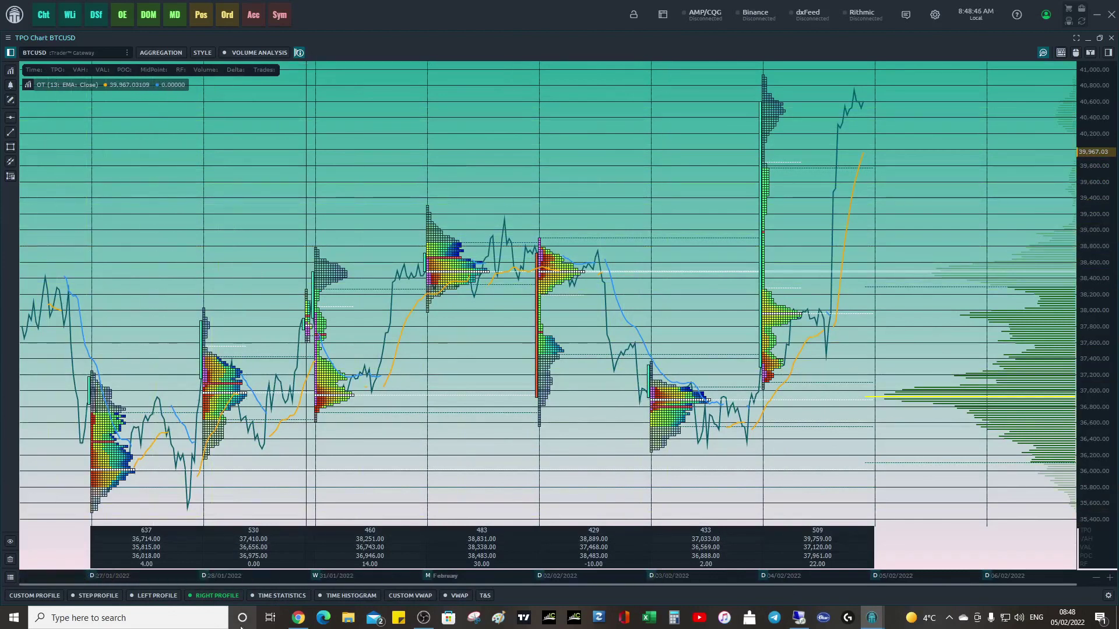
click(154, 596)
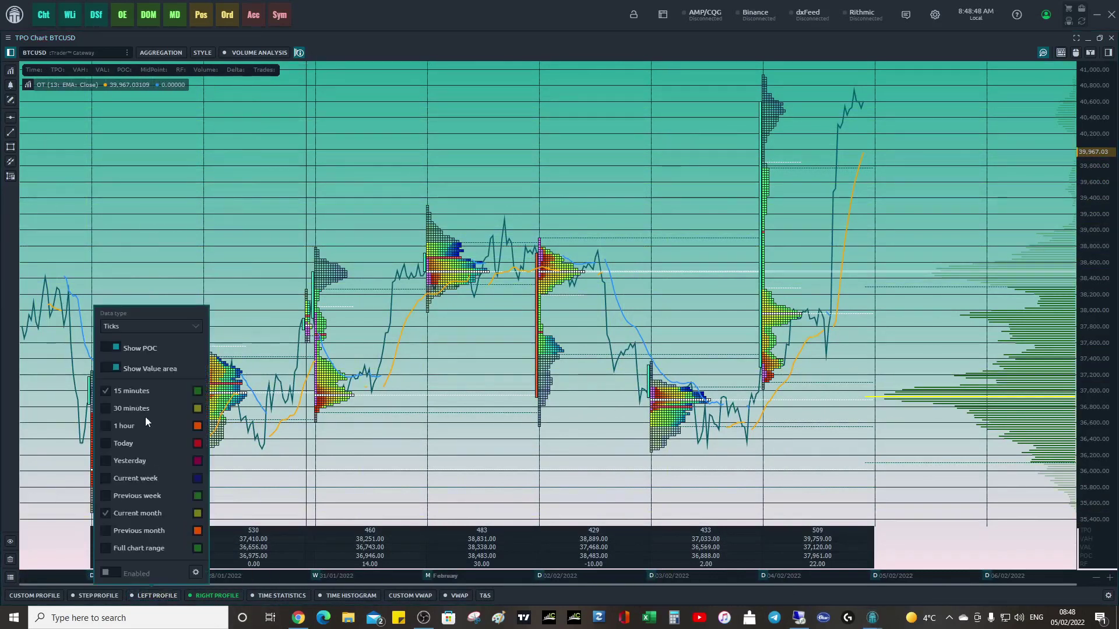
click(106, 513)
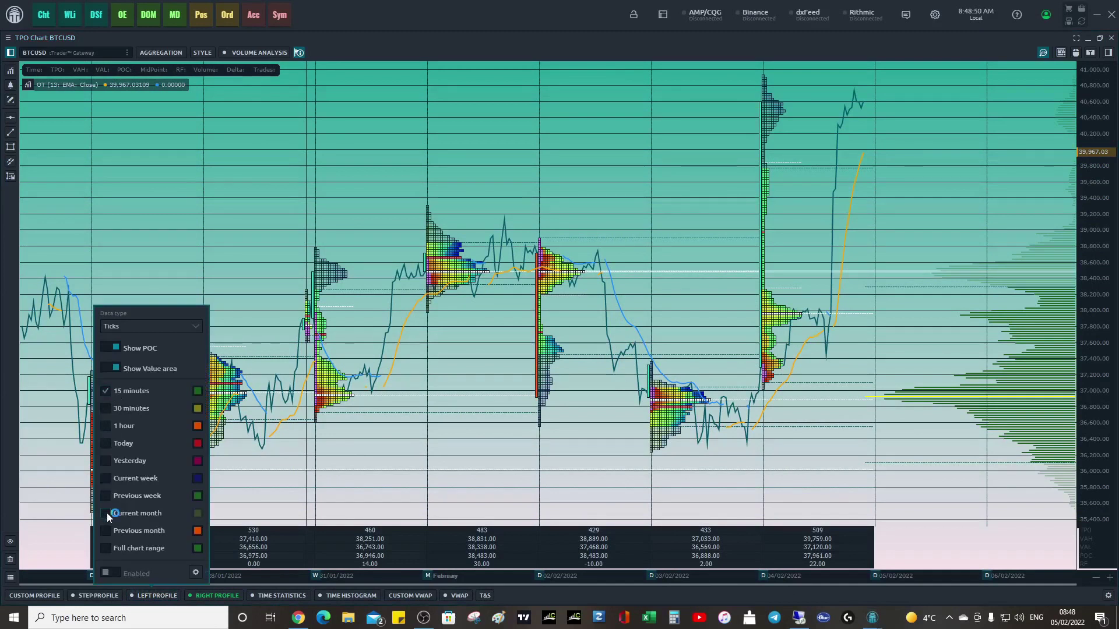
click(106, 444)
click(106, 573)
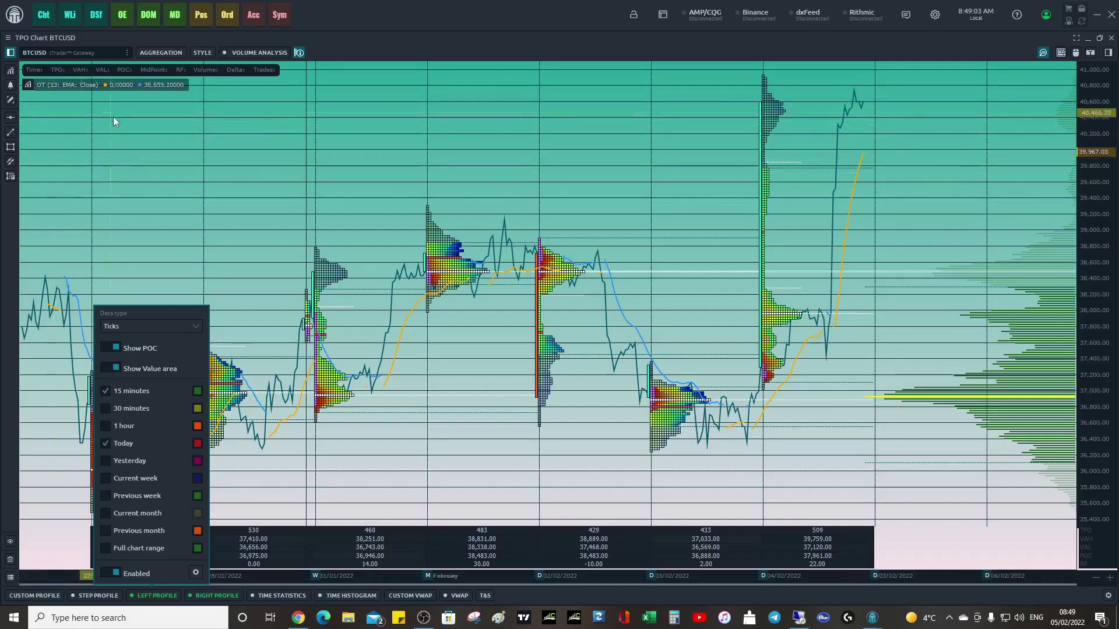
click(105, 390)
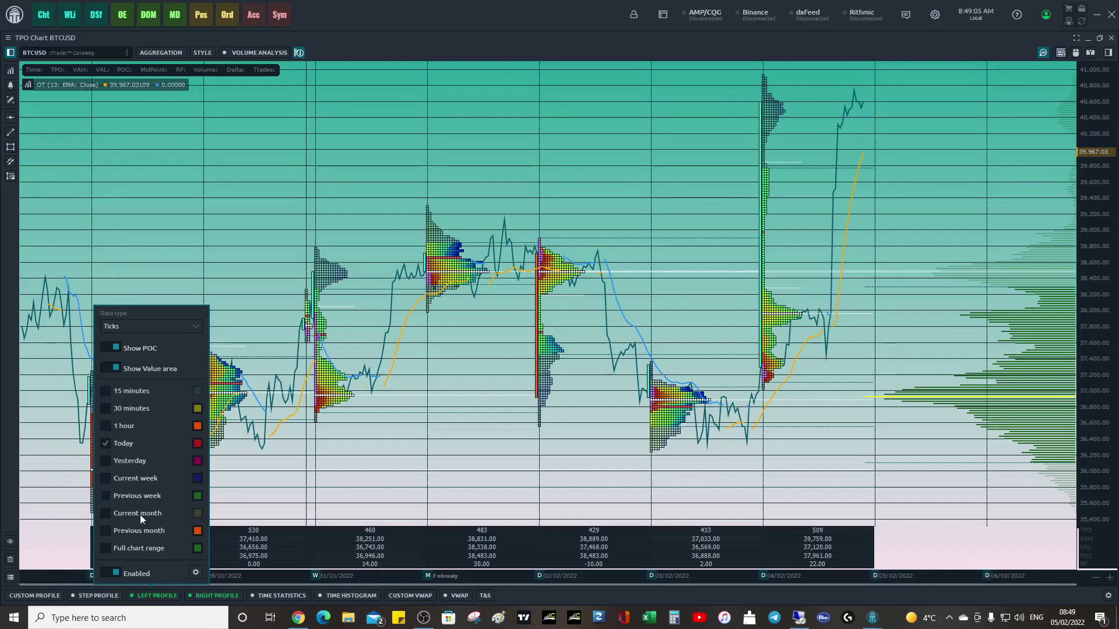
click(204, 232)
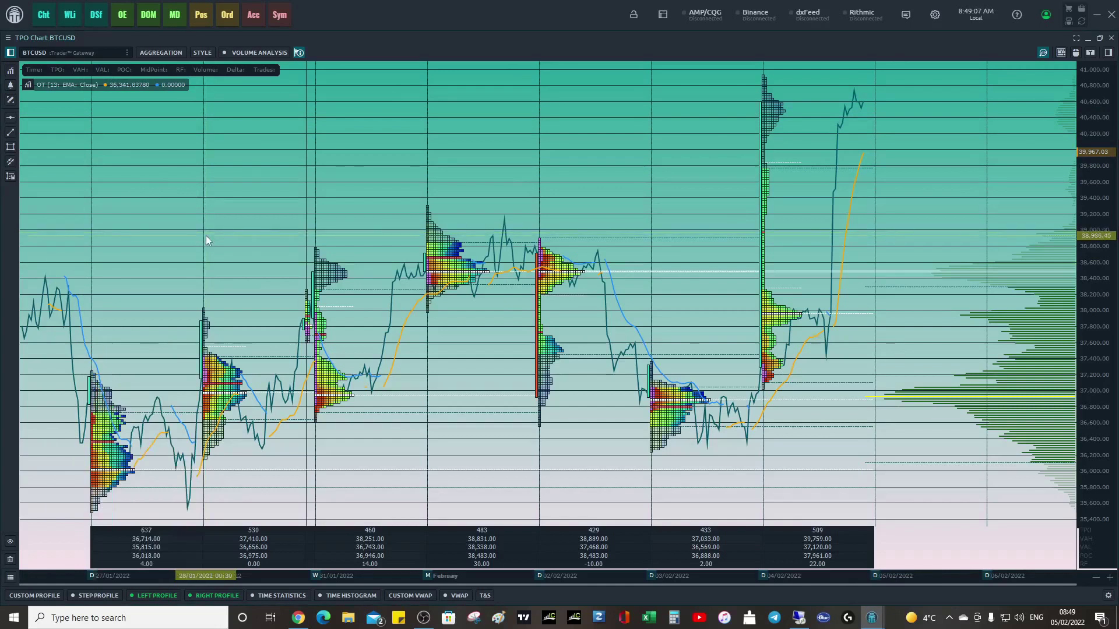
Step: In the chart's View settings, lighten the background and set the top colour to light blue
right_click(579, 144)
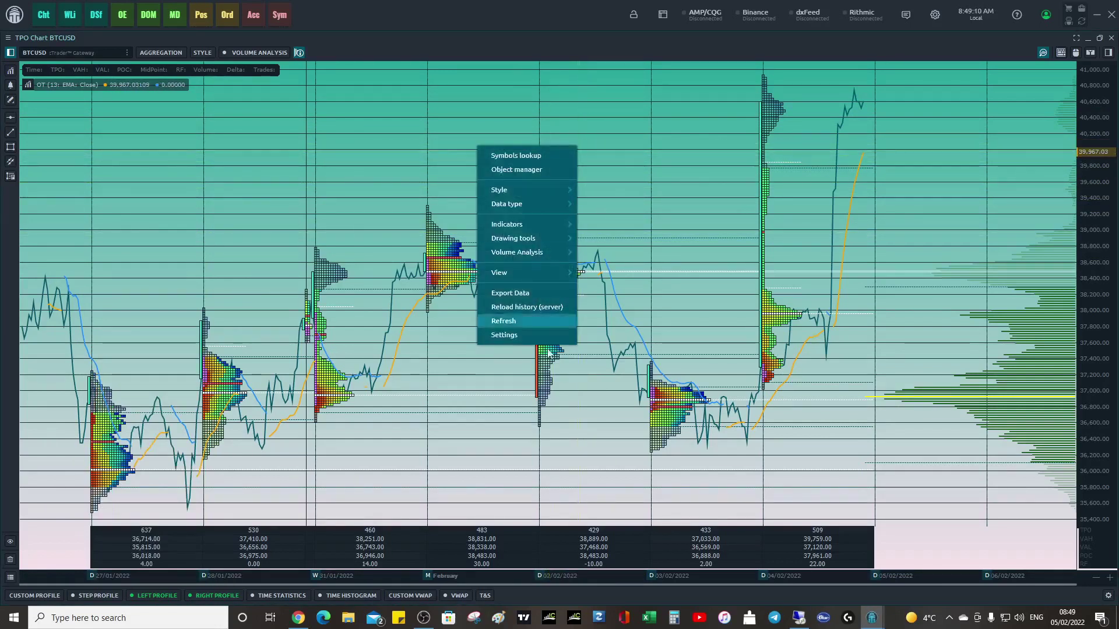
click(534, 335)
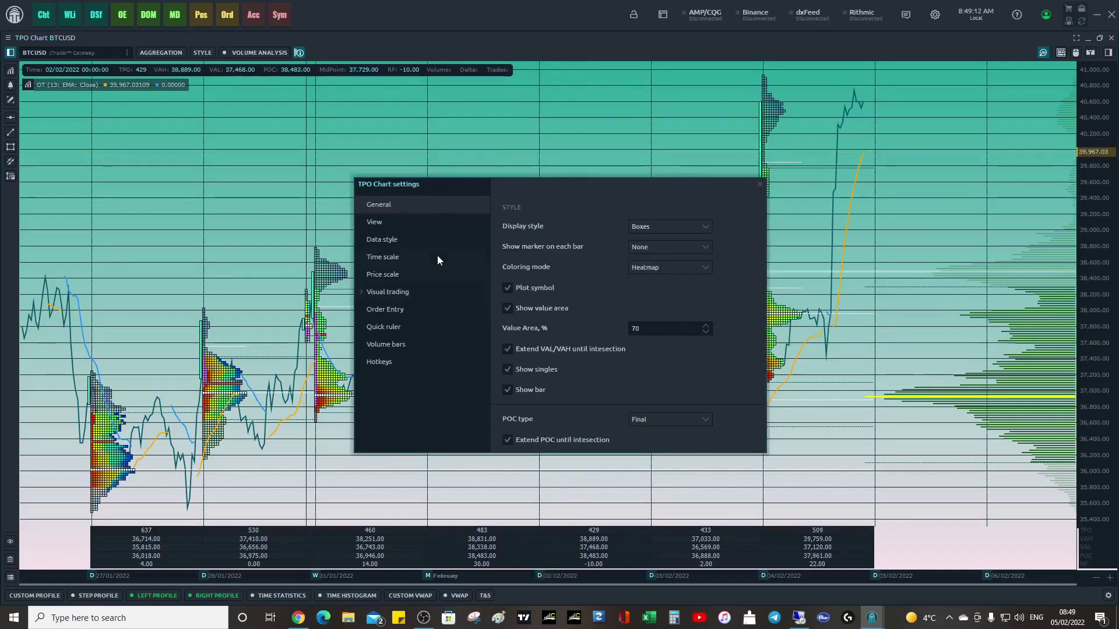
scroll(551, 271, down, 10)
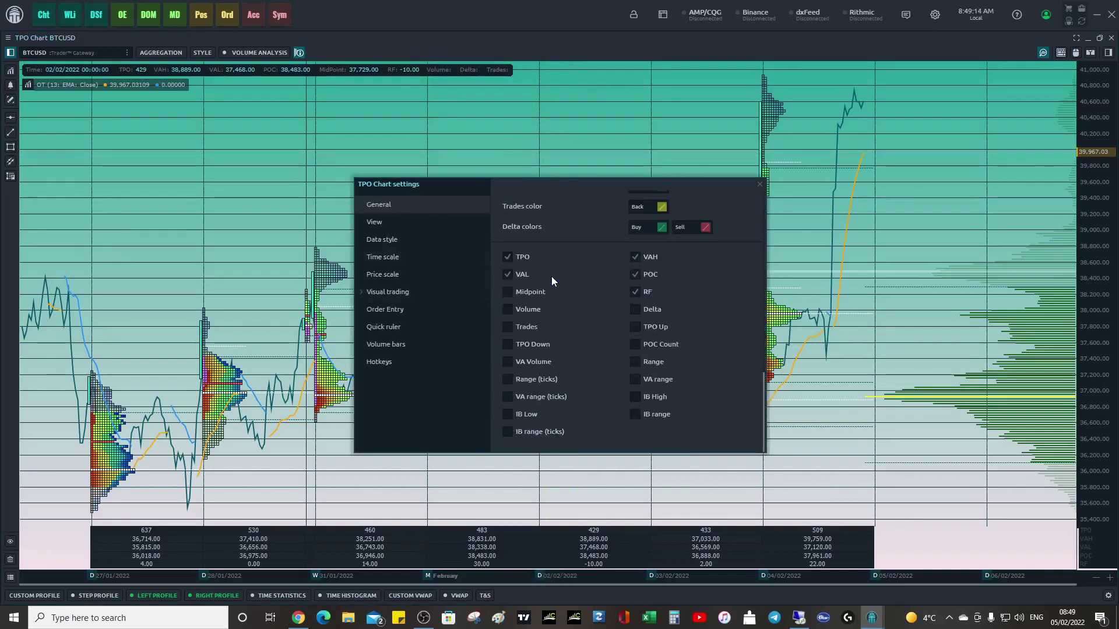
scroll(551, 277, up, 10)
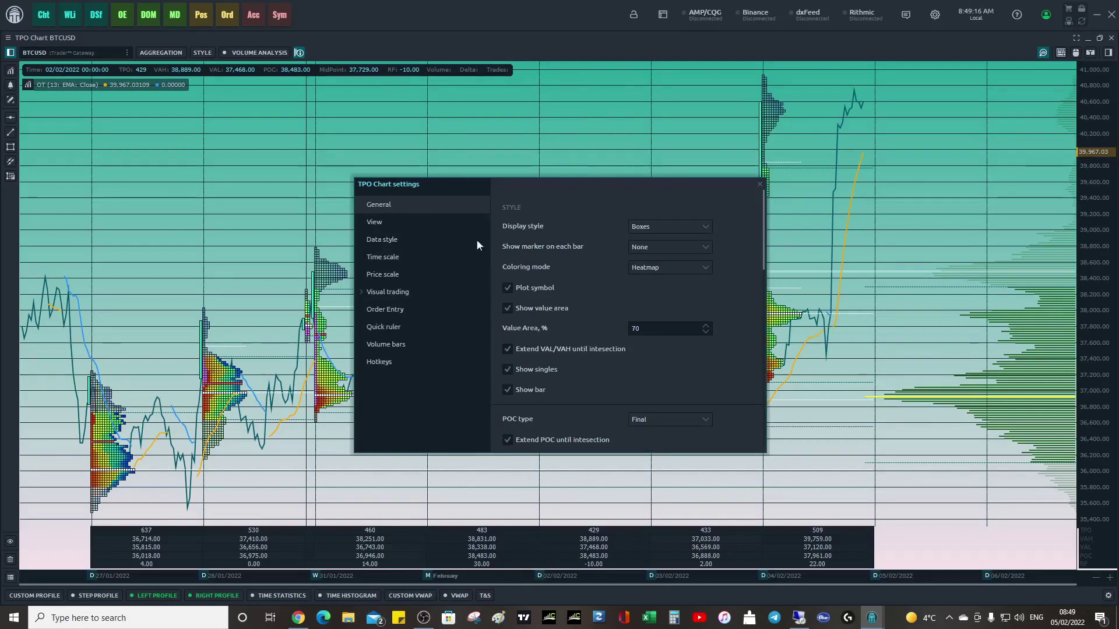
click(373, 223)
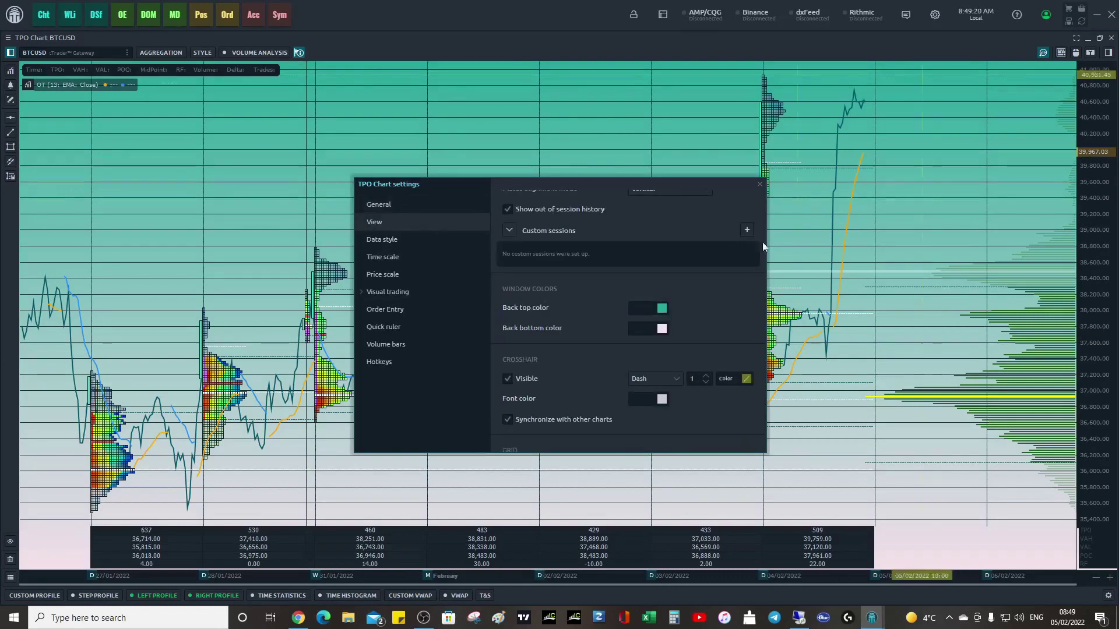
click(662, 330)
click(736, 385)
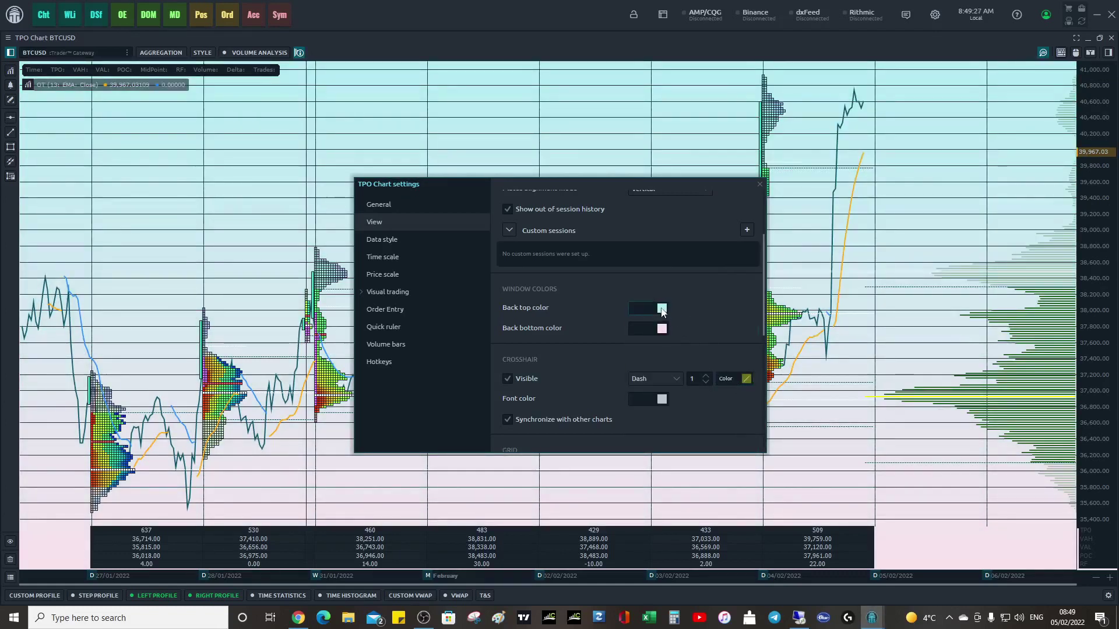
click(662, 309)
click(726, 397)
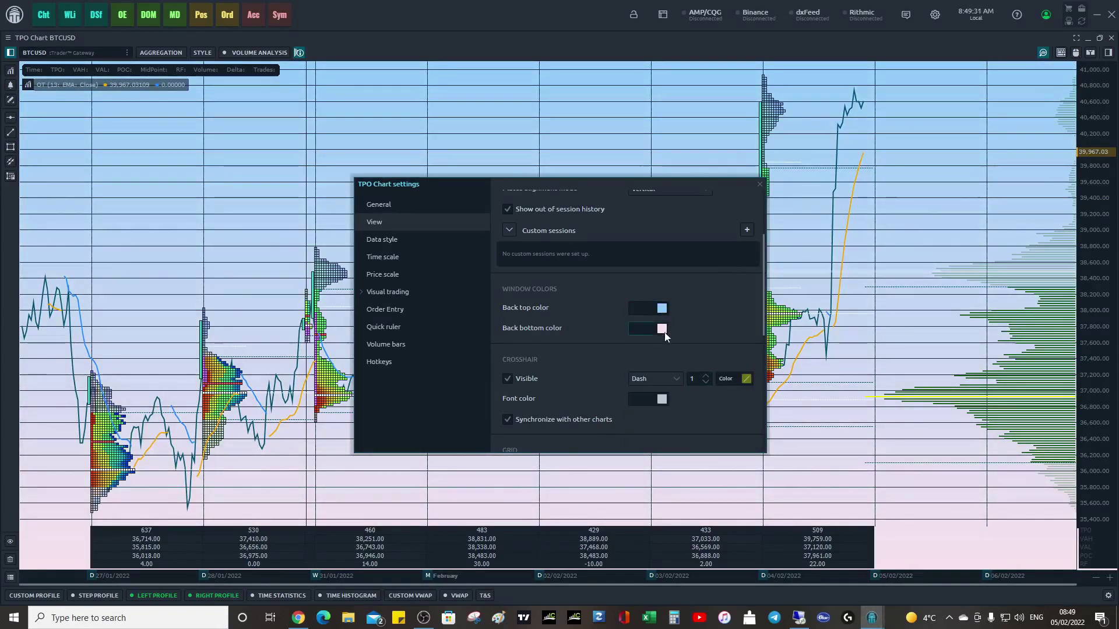
Step: Try several bottom background colours, settle on light grey, and close the settings
click(662, 329)
click(704, 391)
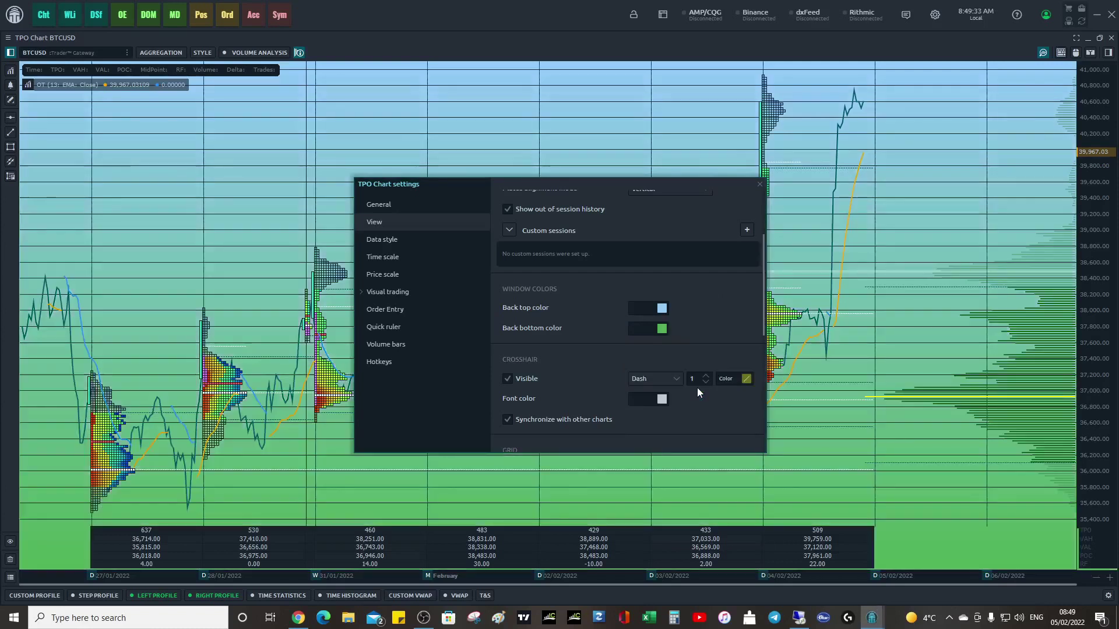
click(664, 329)
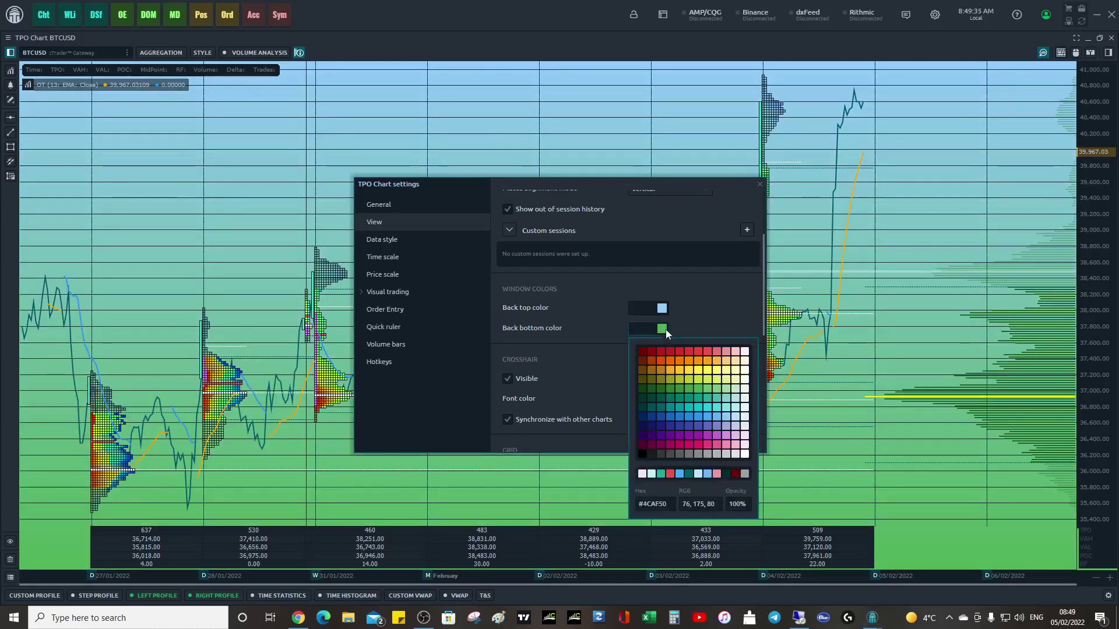
click(680, 379)
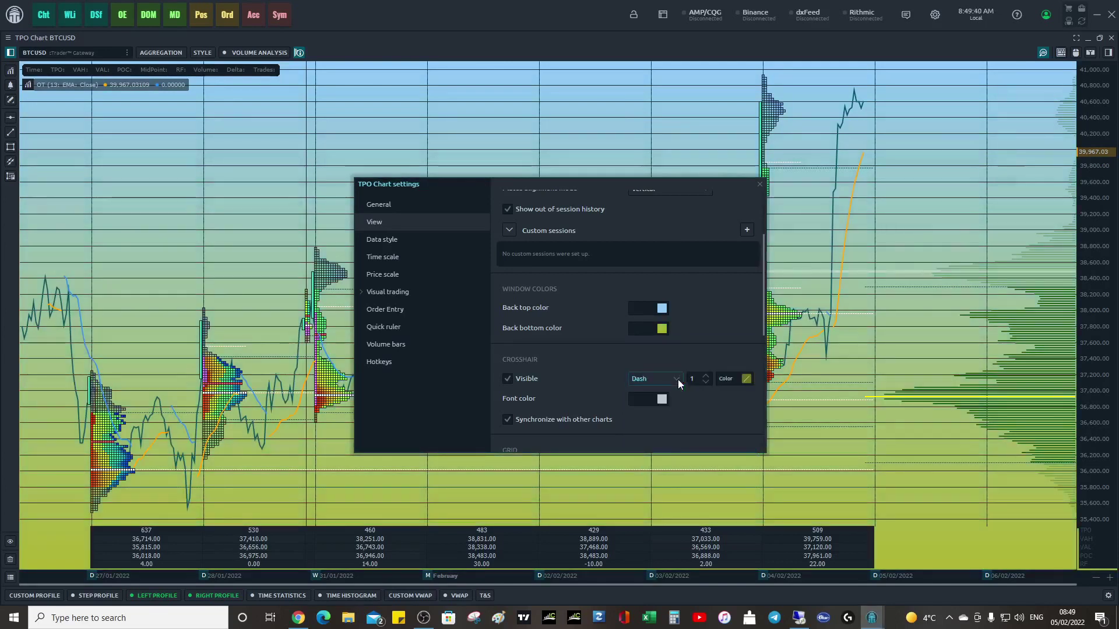
click(662, 329)
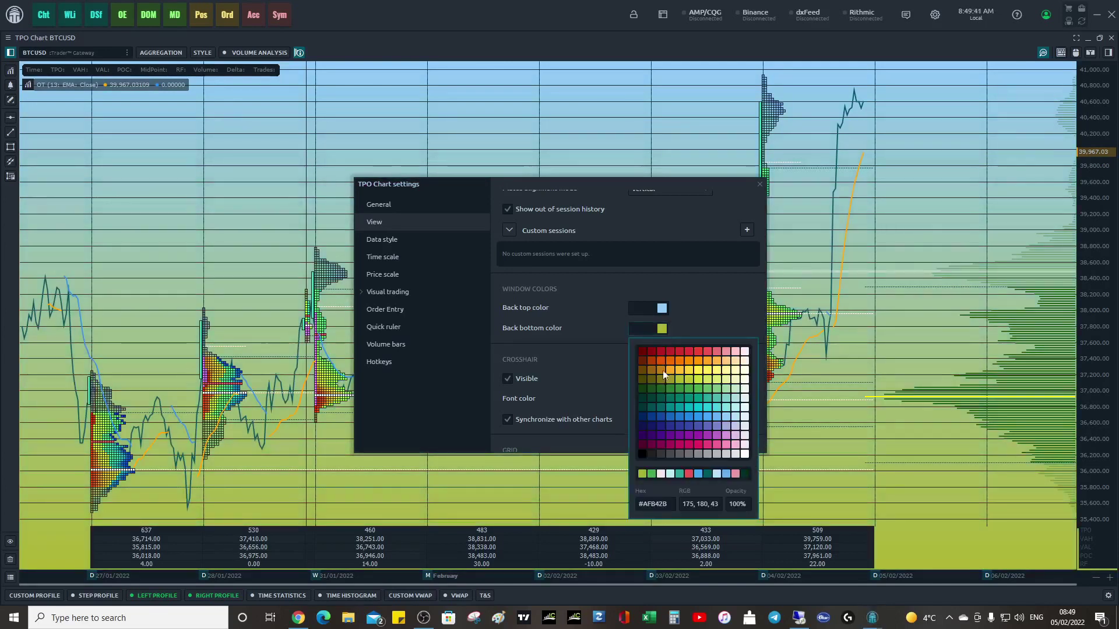
click(706, 369)
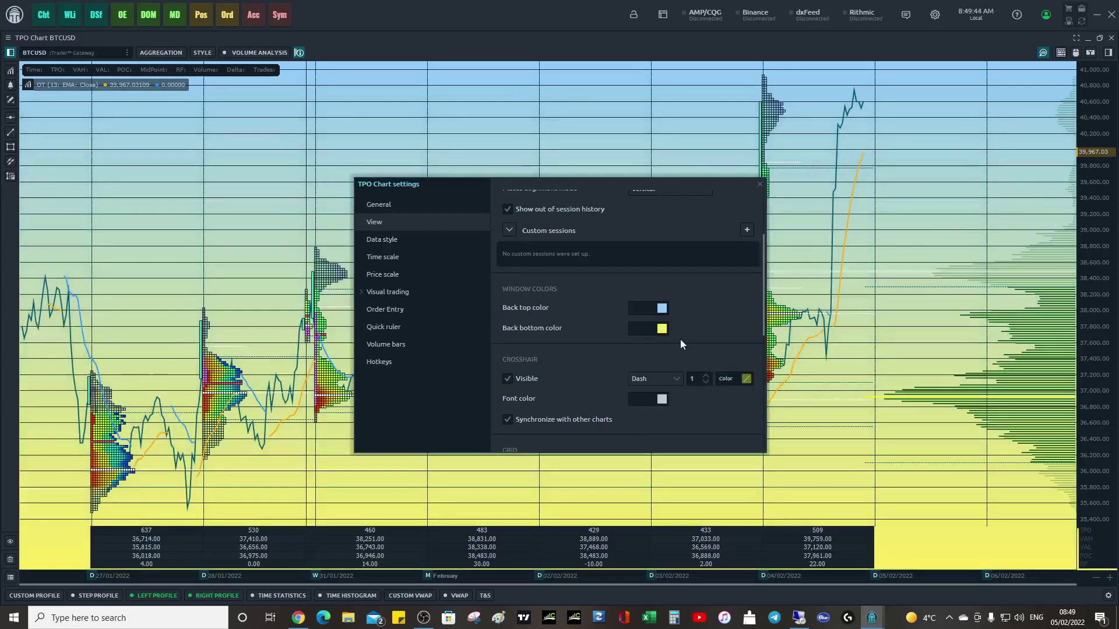
click(662, 330)
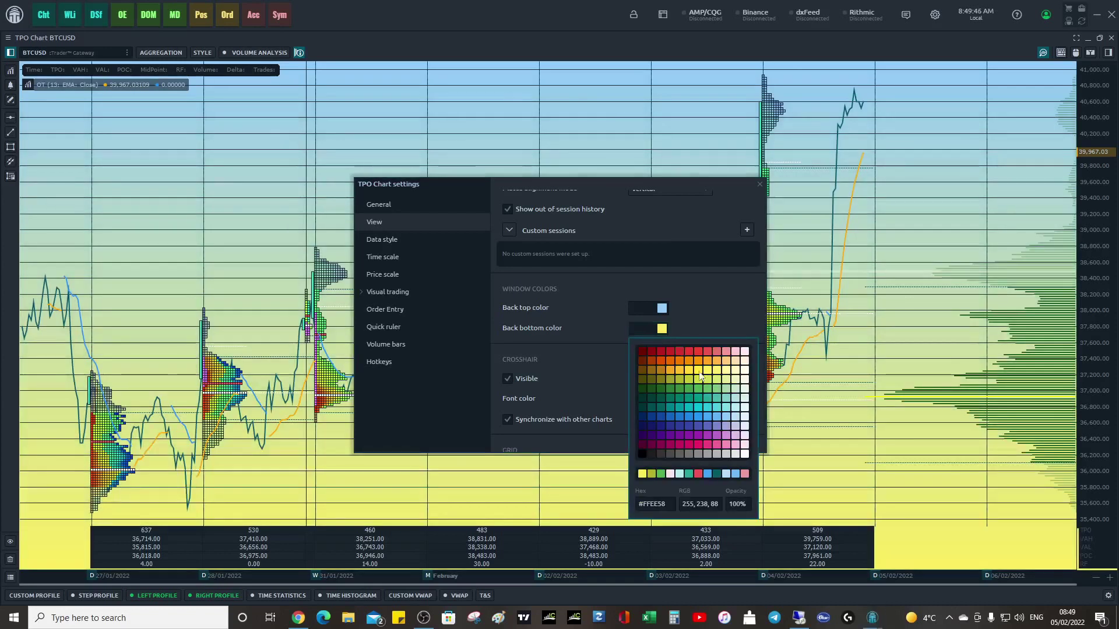
click(727, 454)
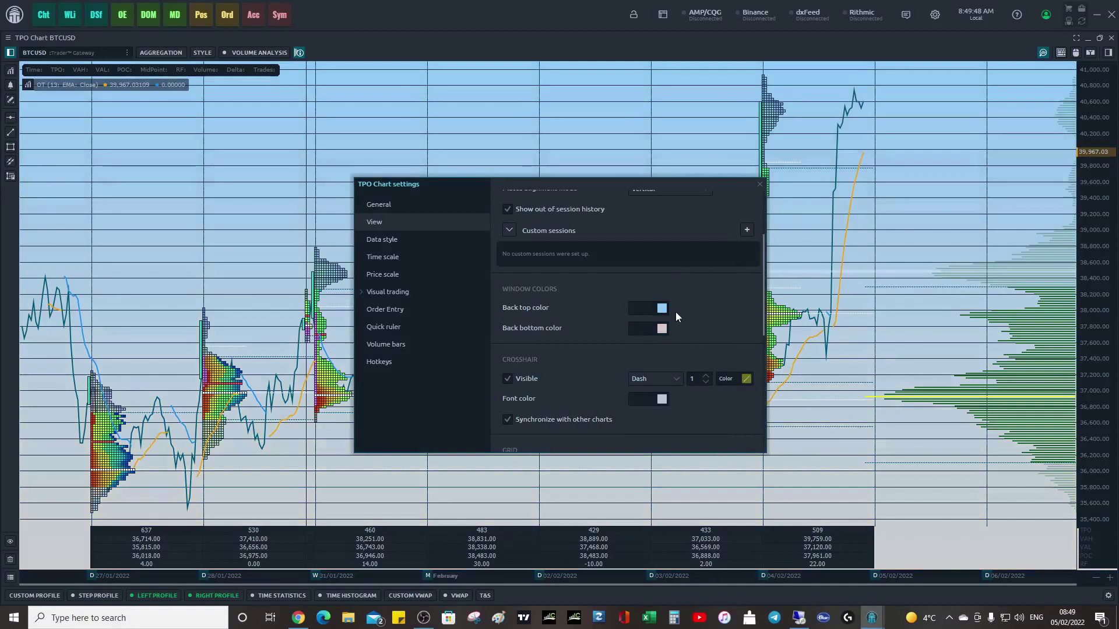
click(760, 184)
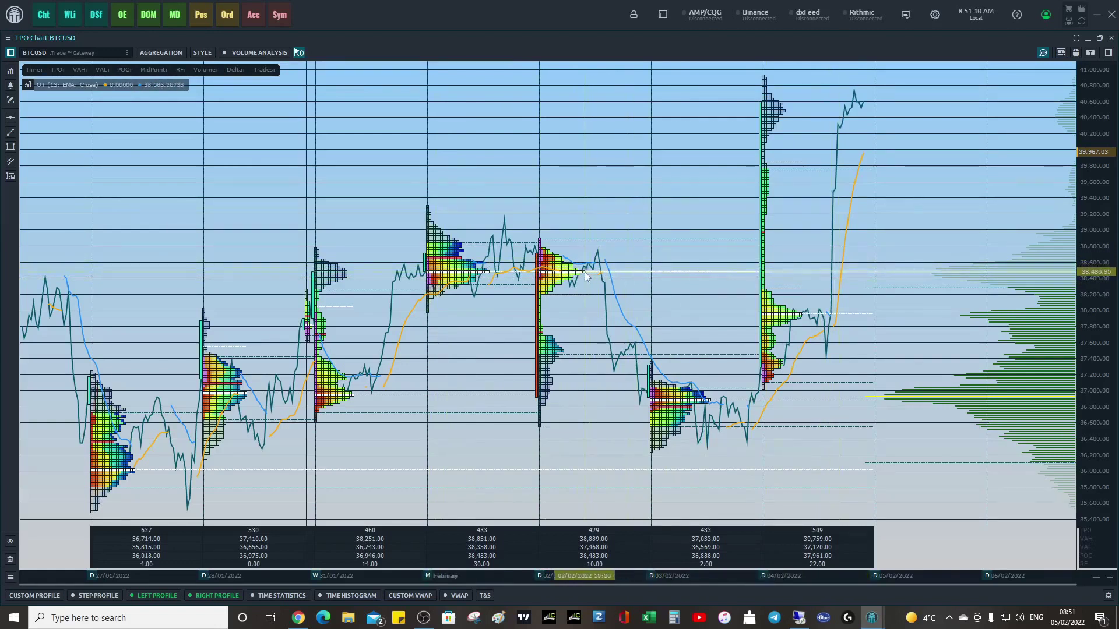
mouse_move(584, 272)
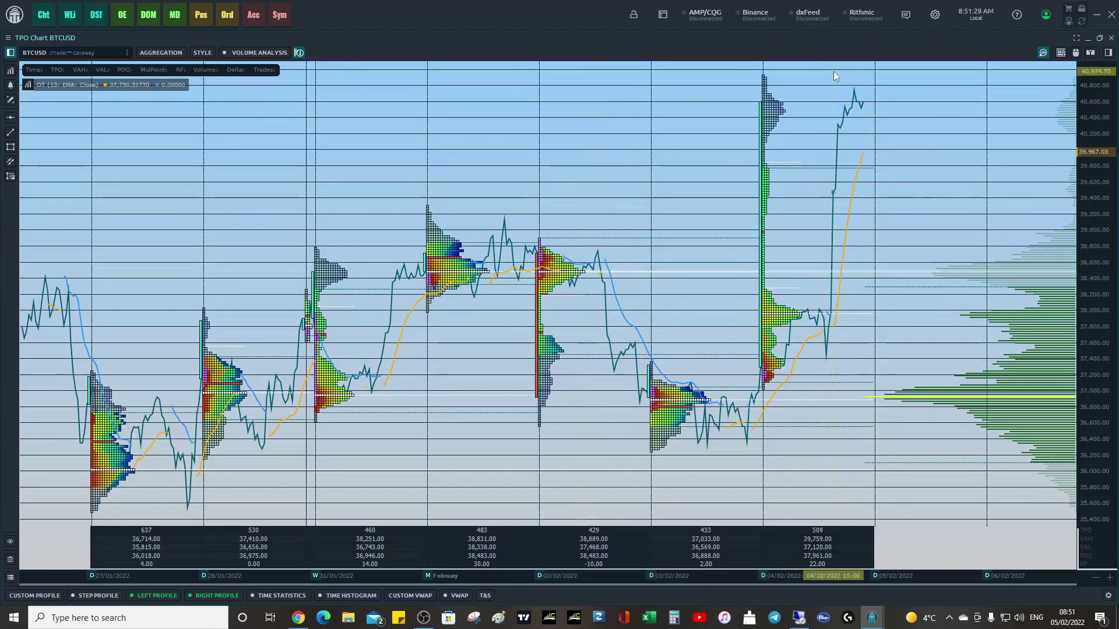
scroll(616, 224, down, 3)
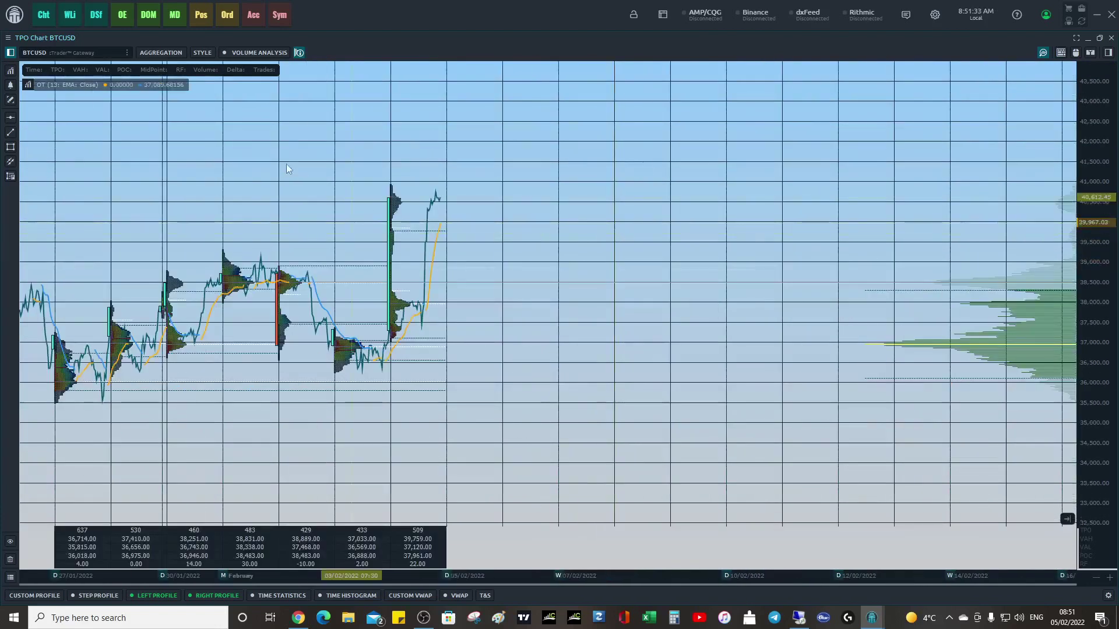
scroll(377, 243, up, 4)
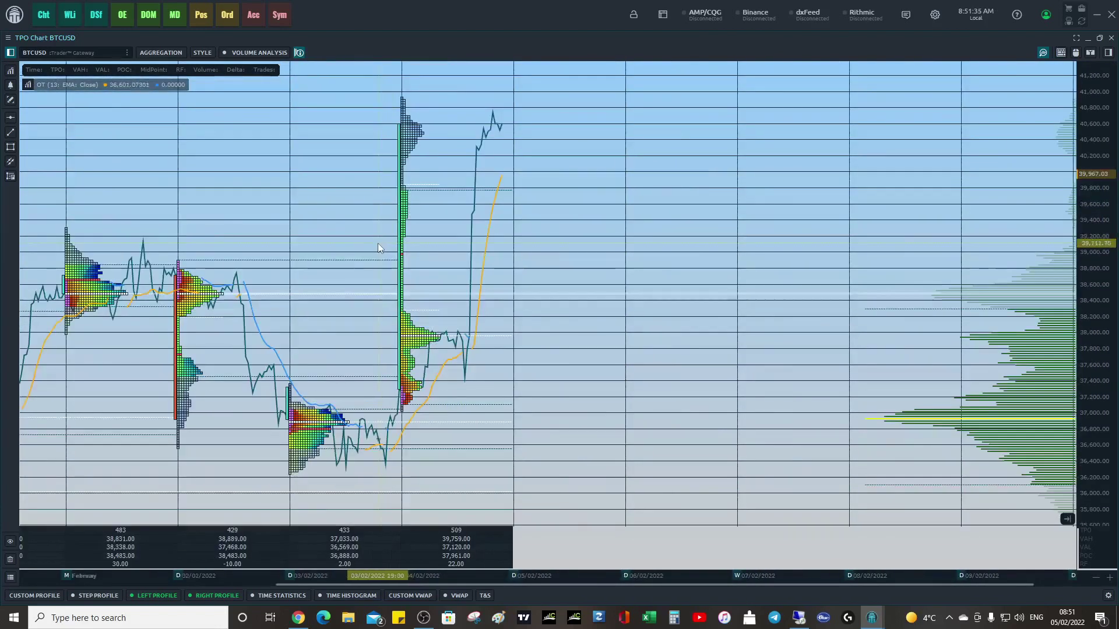
drag(586, 248, 673, 215)
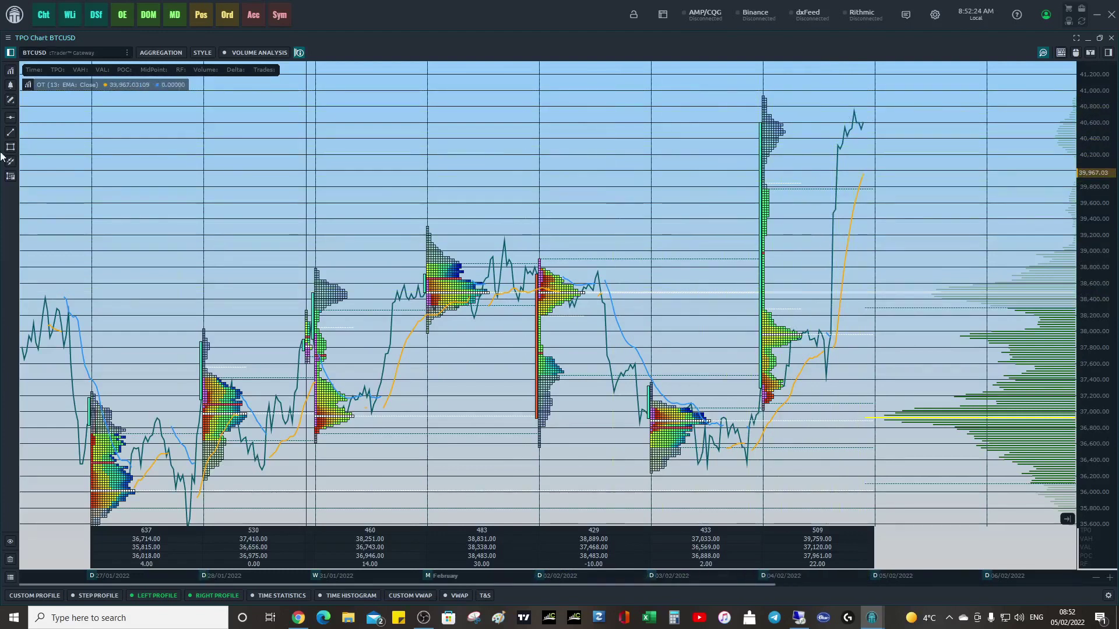
Step: Create a new watchlist and dock it to fill the workspace
click(6, 13)
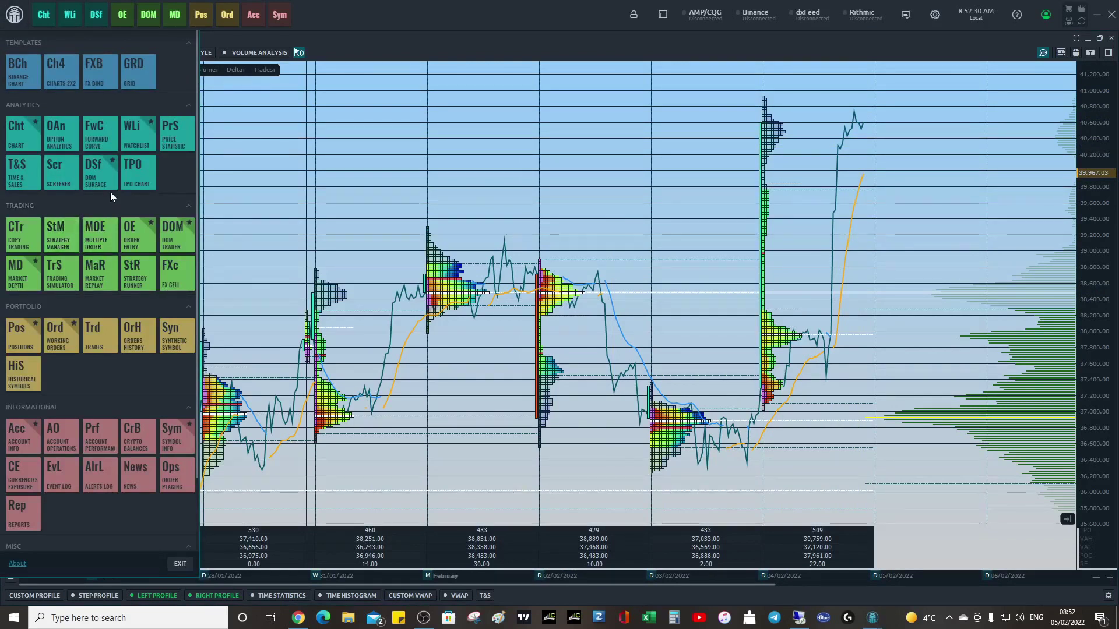
click(128, 135)
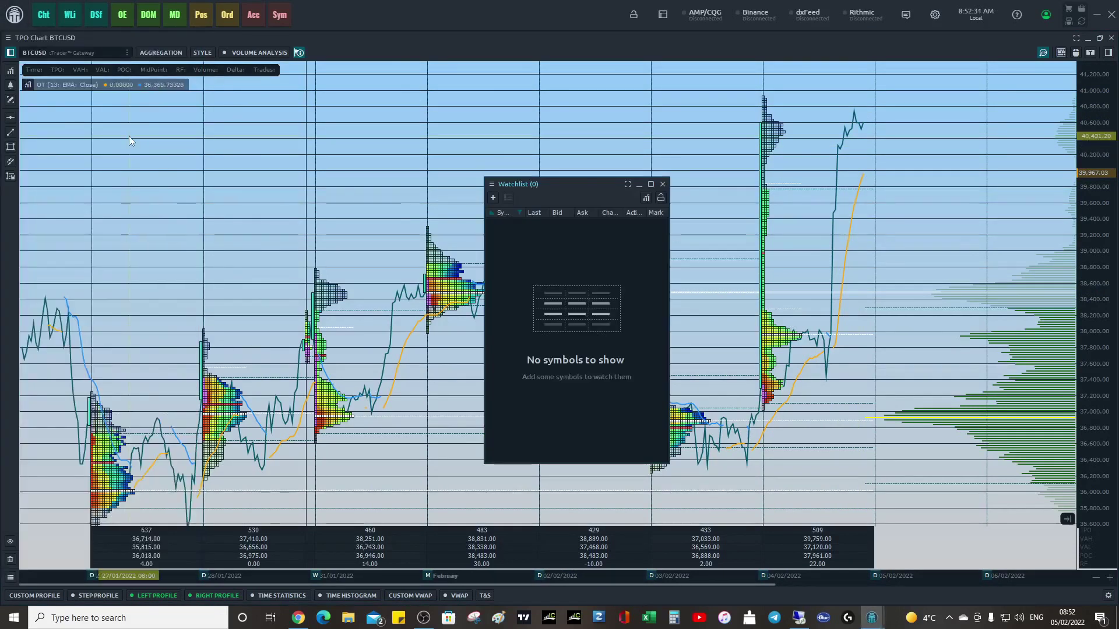
click(651, 185)
drag(652, 183, 644, 185)
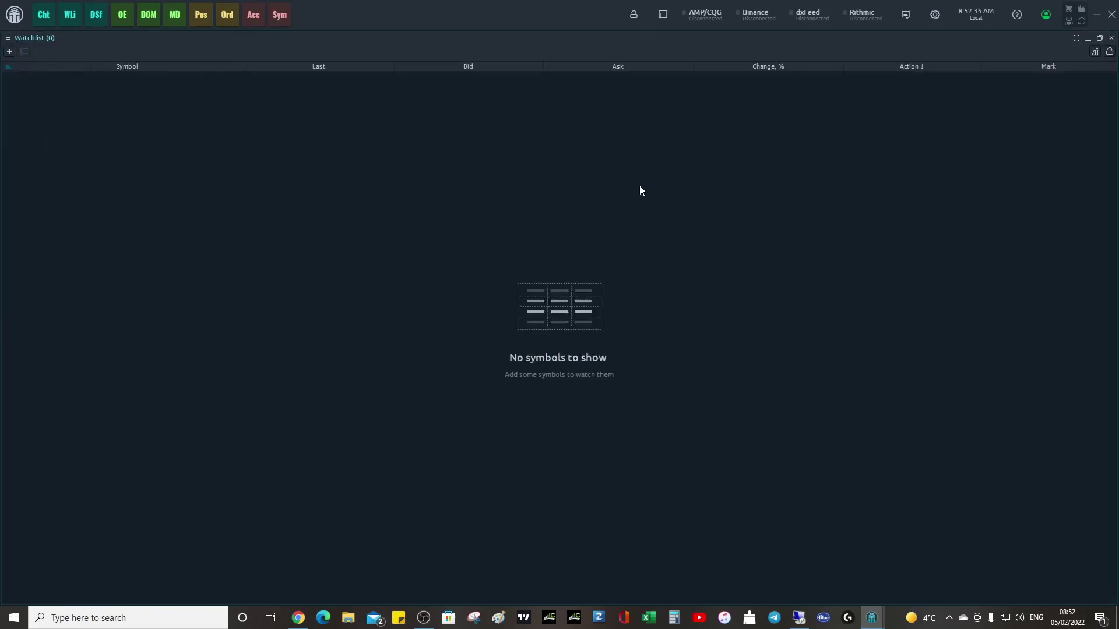
Step: Search 'aud' and add all eight AUD pairs, AUDCAD through GBPAUD
click(9, 52)
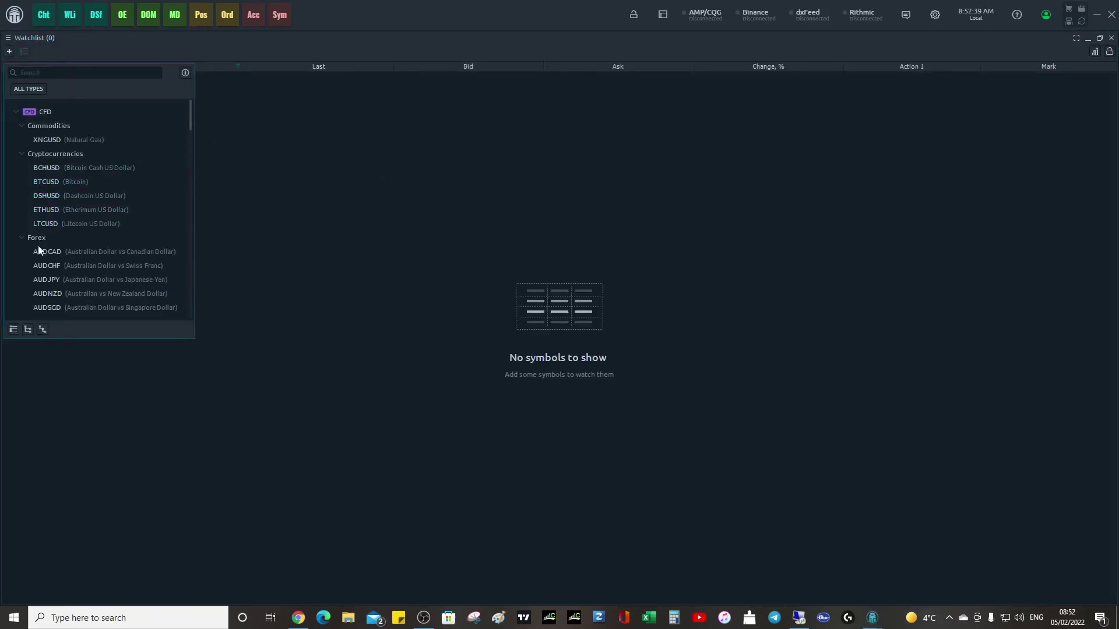
click(57, 73)
text(aud)
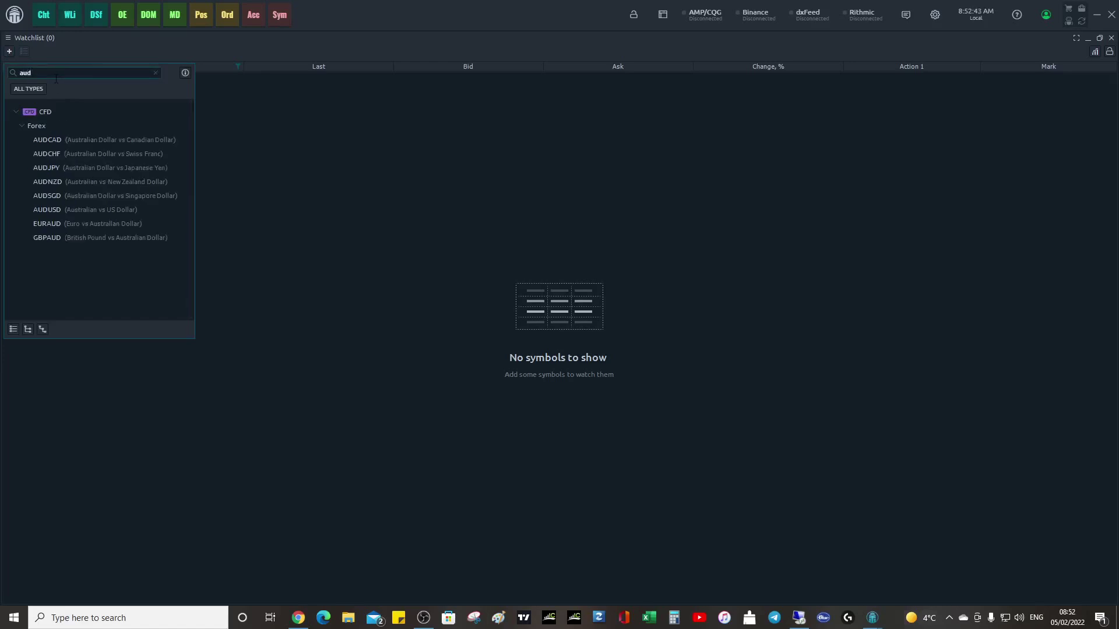
click(42, 138)
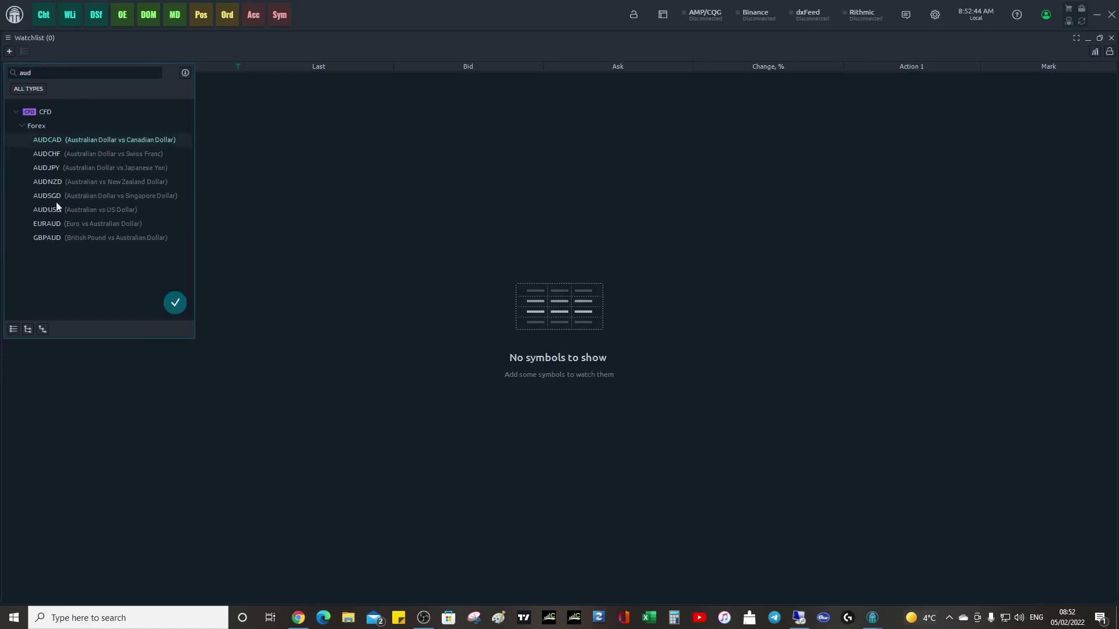
shift+click(61, 239)
click(174, 303)
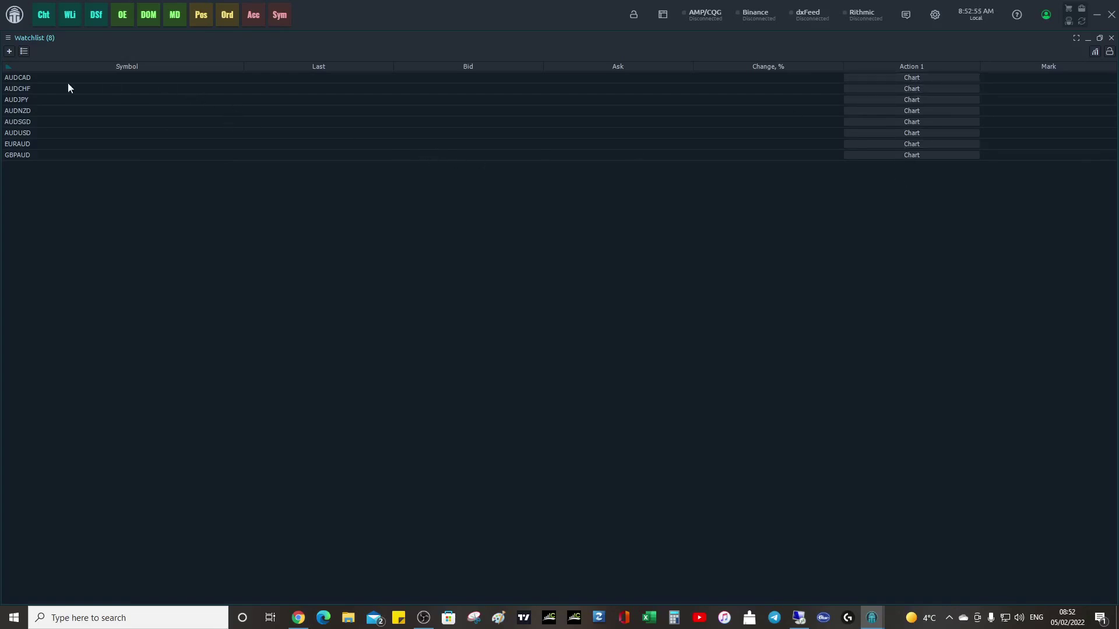
Step: Add the Relative Strength Index (14, Close) to the watchlist with default settings
right_click(331, 88)
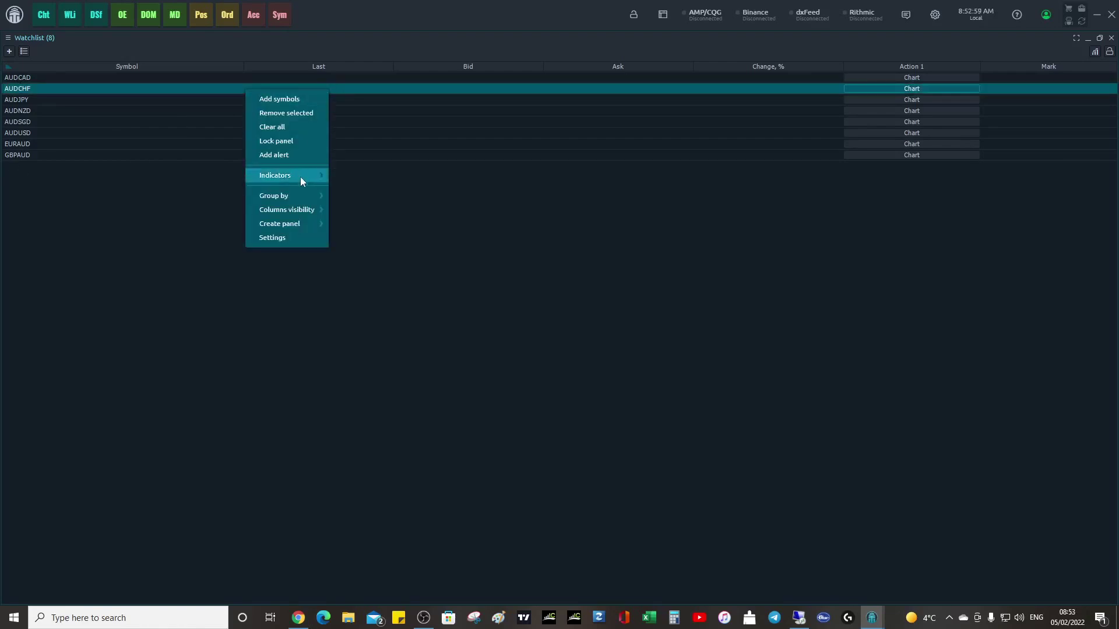
mouse_move(301, 177)
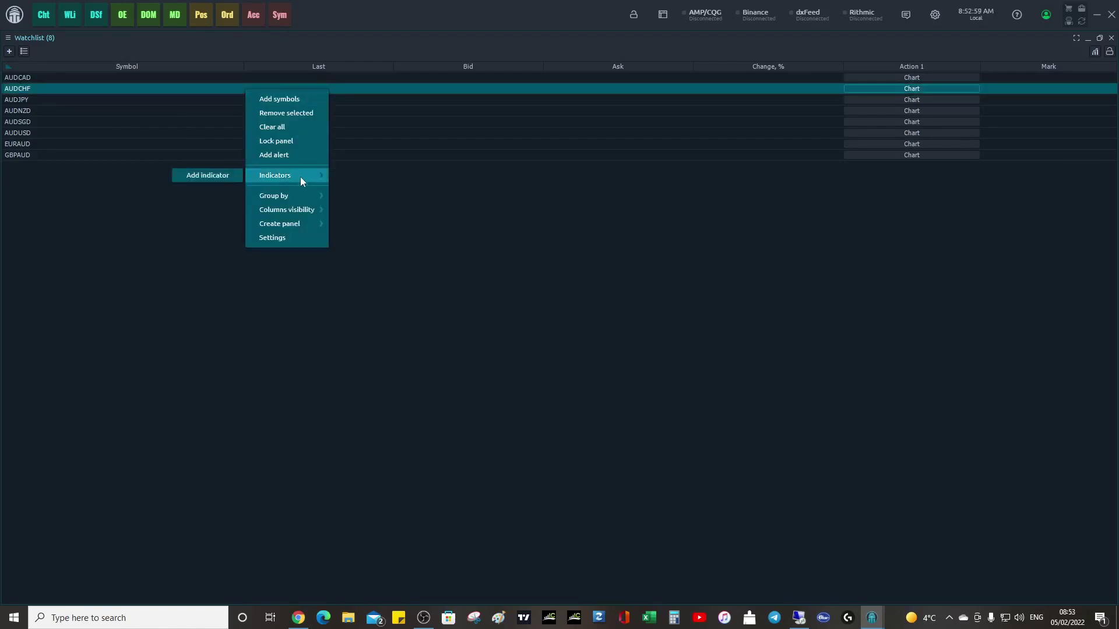
click(204, 175)
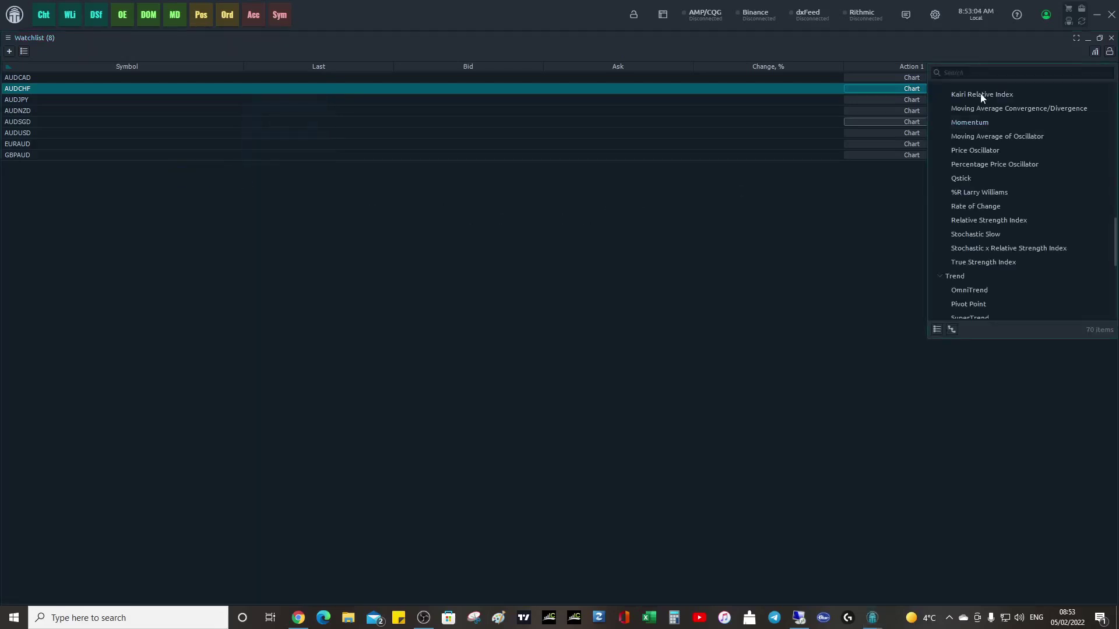
scroll(967, 163, up, 3)
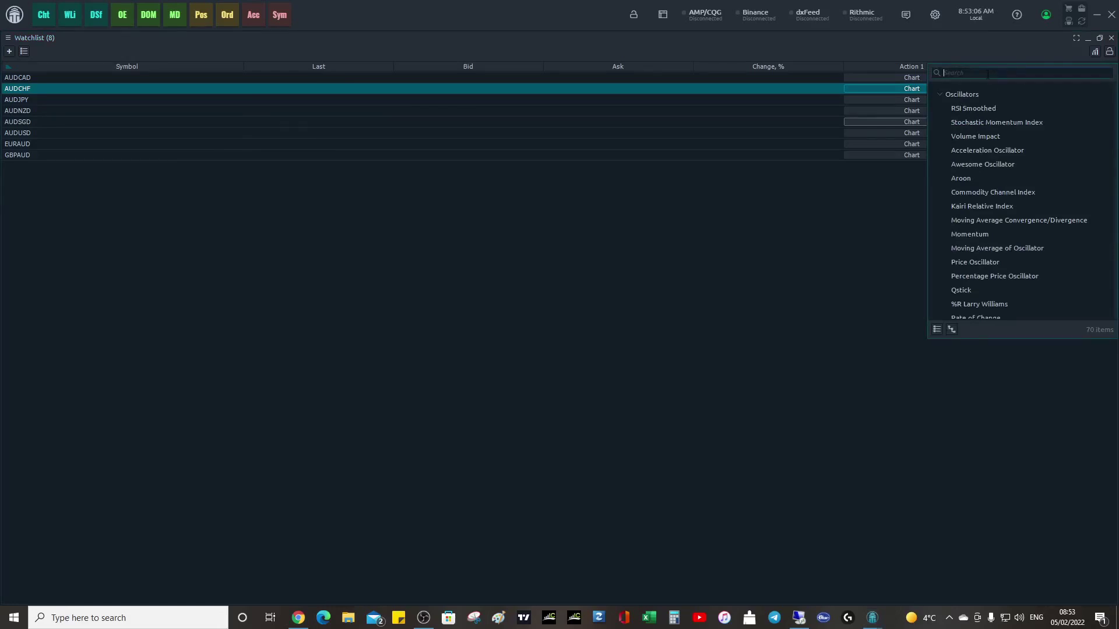
text(rsi)
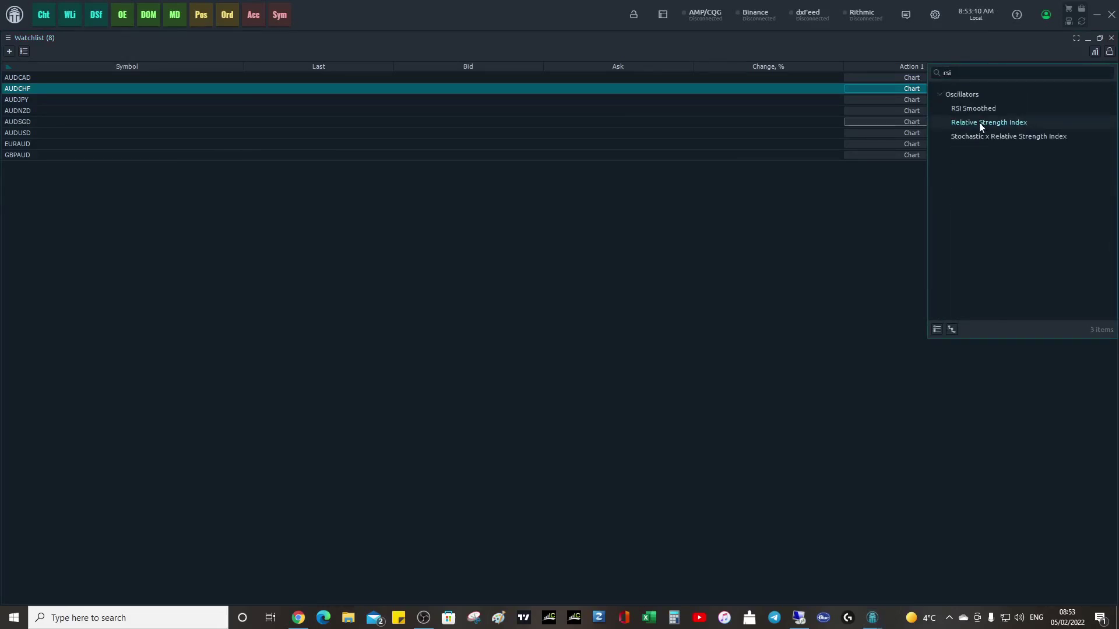
double_click(979, 123)
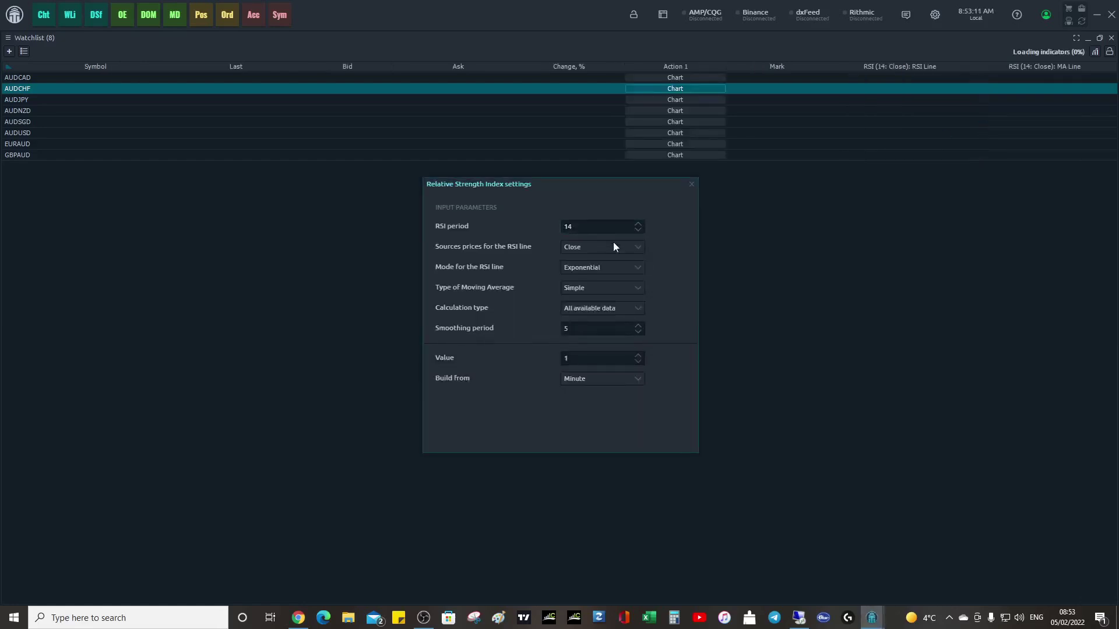
click(691, 185)
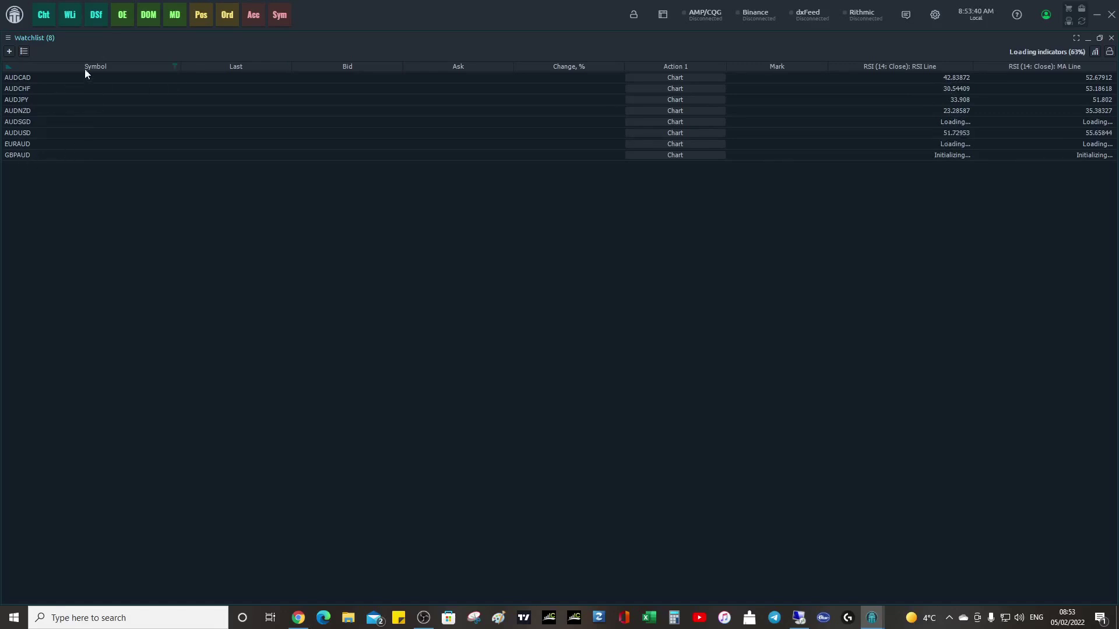
Step: Add Average True Range (13, SMA) to the watchlist with default settings
right_click(466, 101)
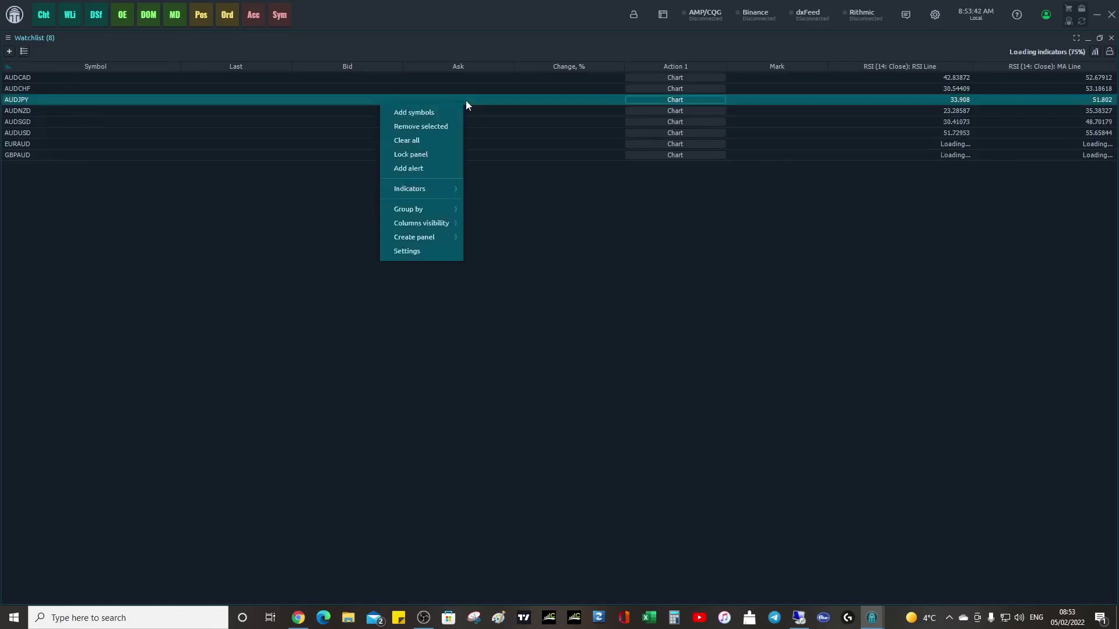
mouse_move(402, 192)
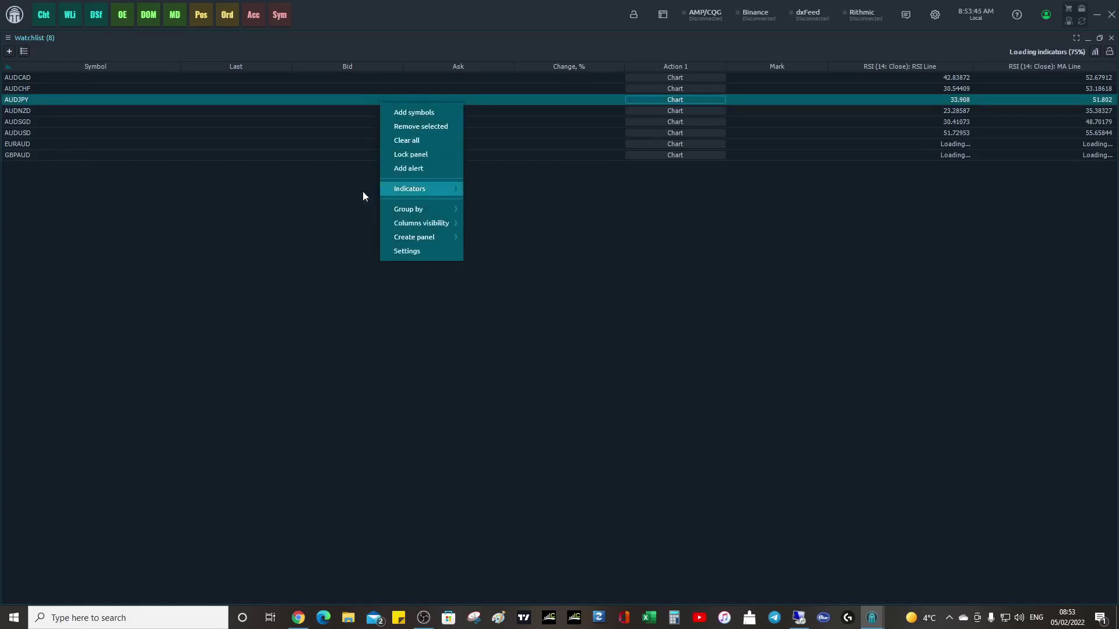
click(356, 189)
scroll(1006, 240, down, 3)
click(978, 72)
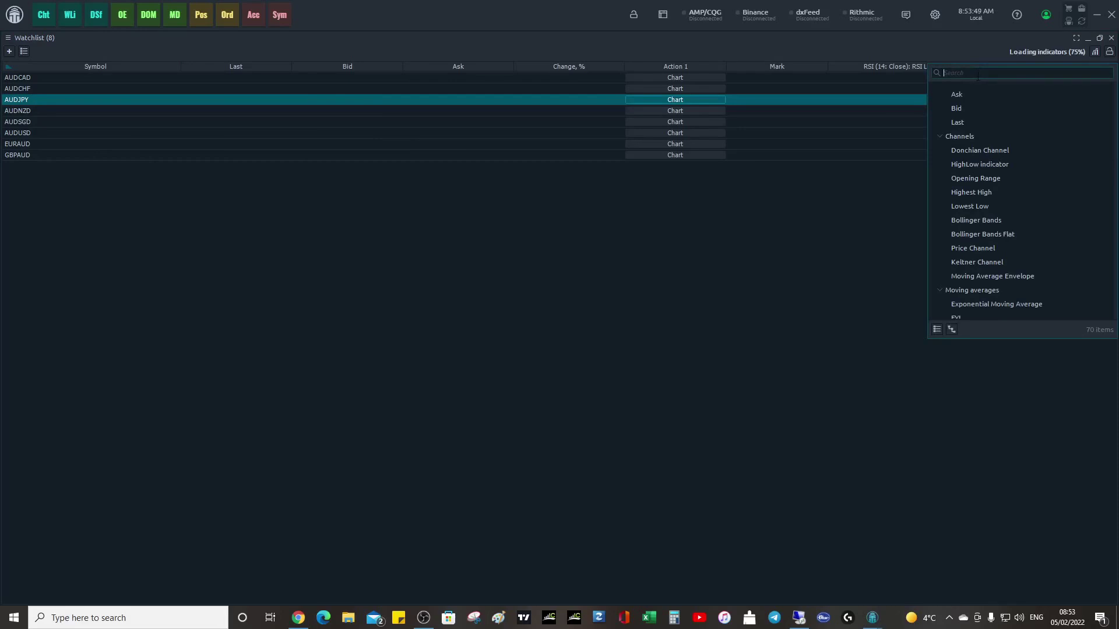
text(atr)
click(969, 112)
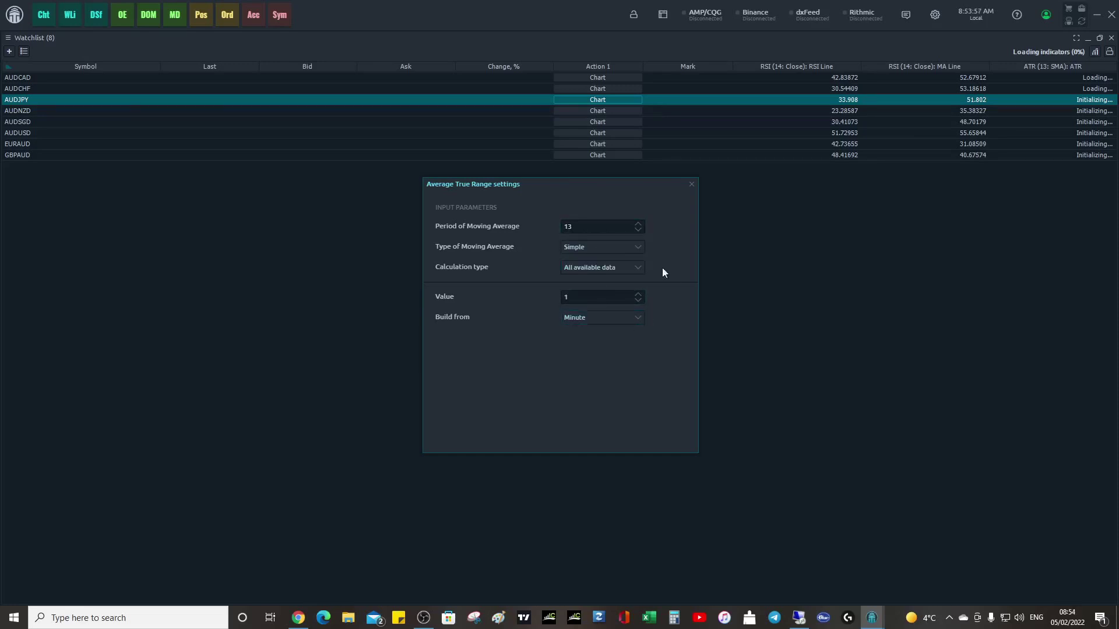
click(692, 184)
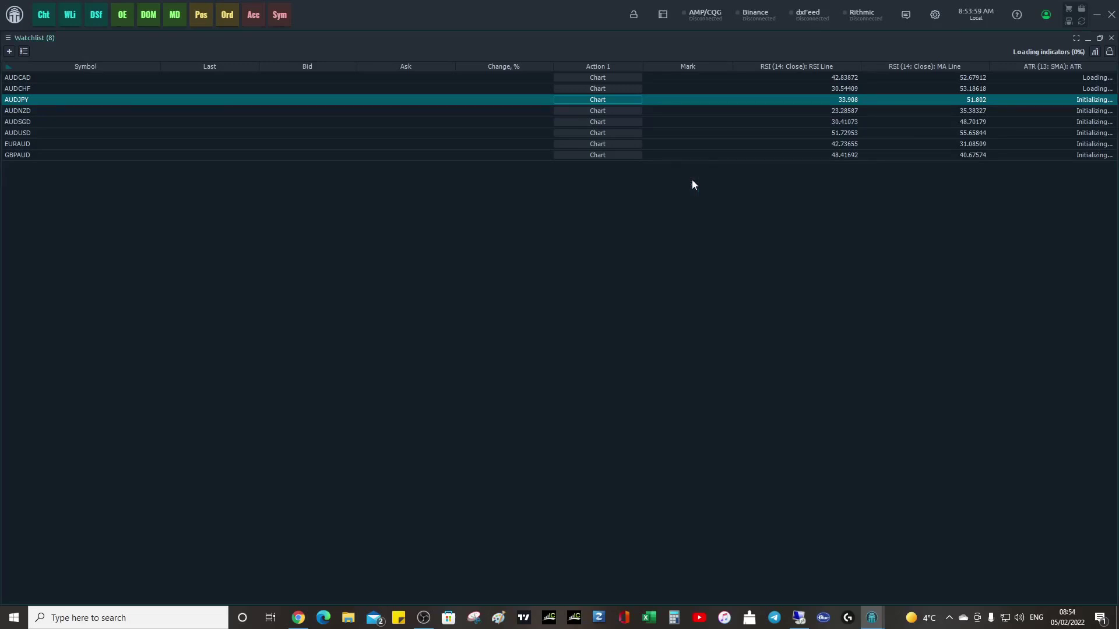
Step: Add the OmniTrend (13, EMA) indicator from the Trend group with default settings
right_click(406, 134)
mouse_move(385, 222)
click(305, 225)
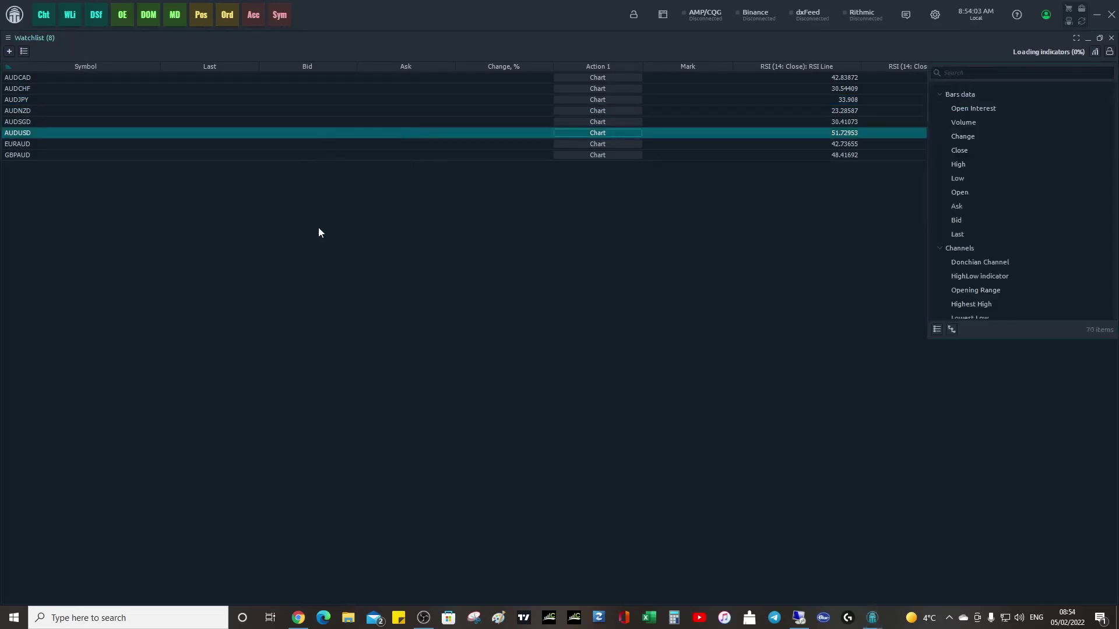
scroll(1011, 239, down, 10)
scroll(1013, 240, down, 5)
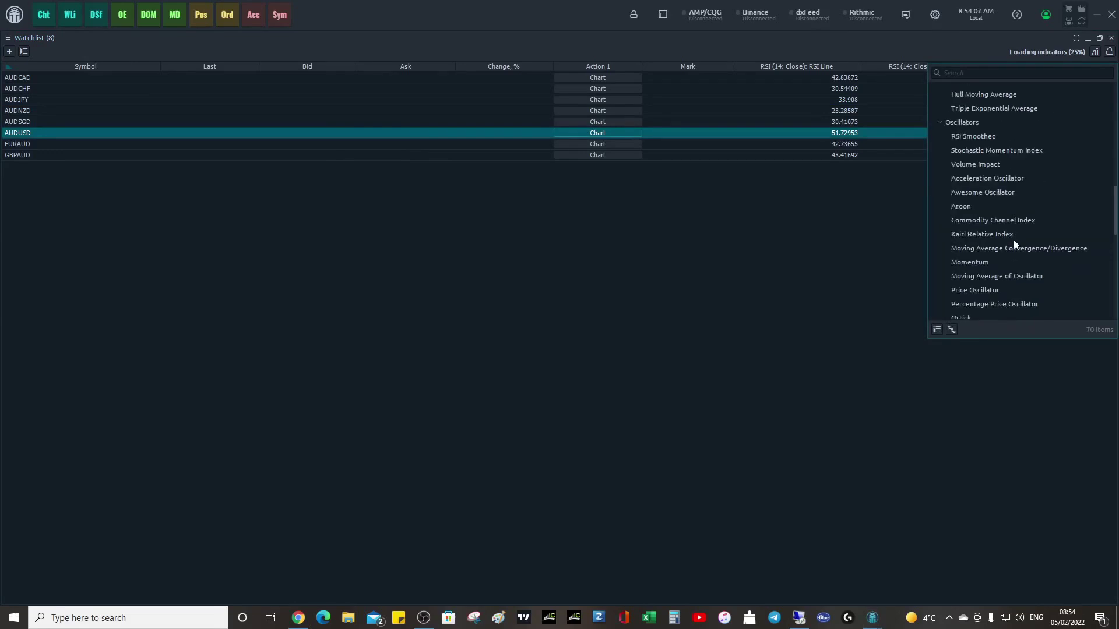
scroll(971, 261, down, 4)
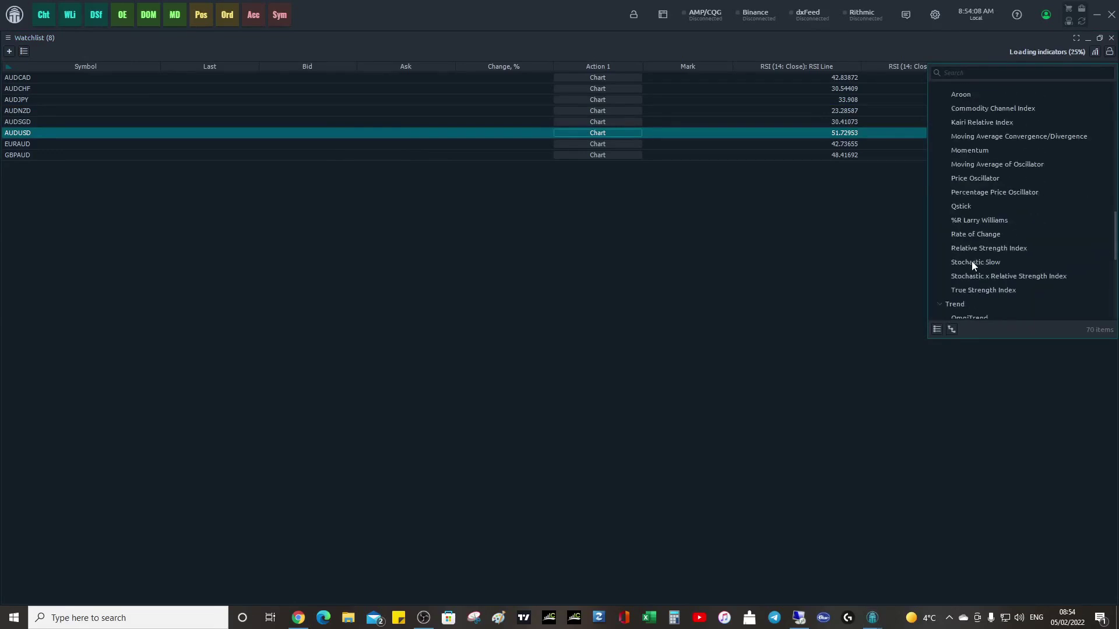
scroll(971, 261, down, 2)
scroll(971, 261, down, 2)
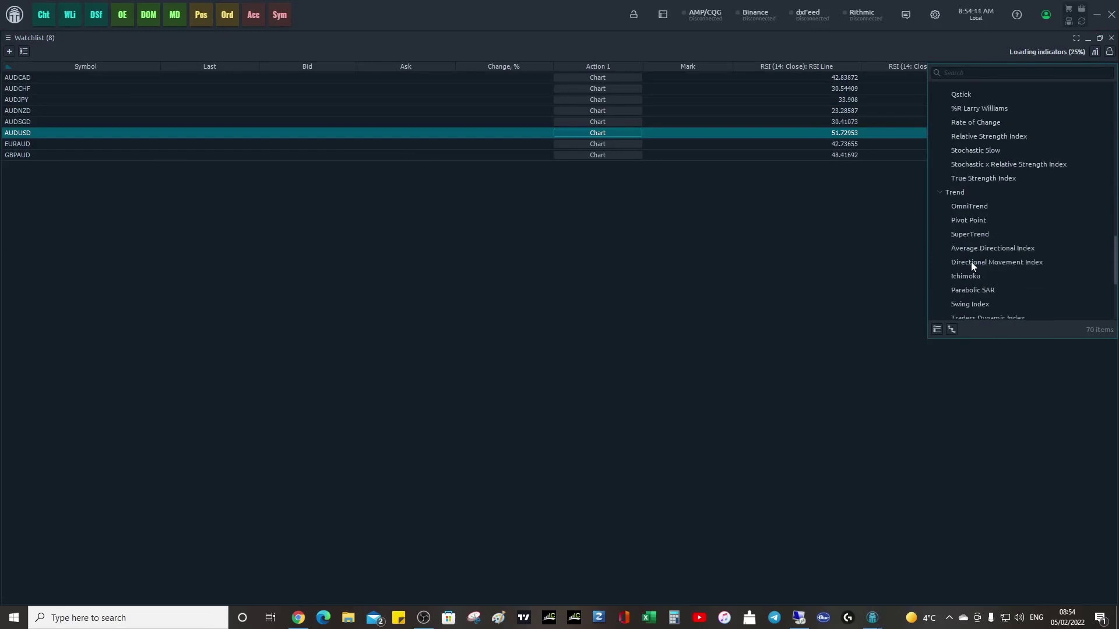
double_click(975, 206)
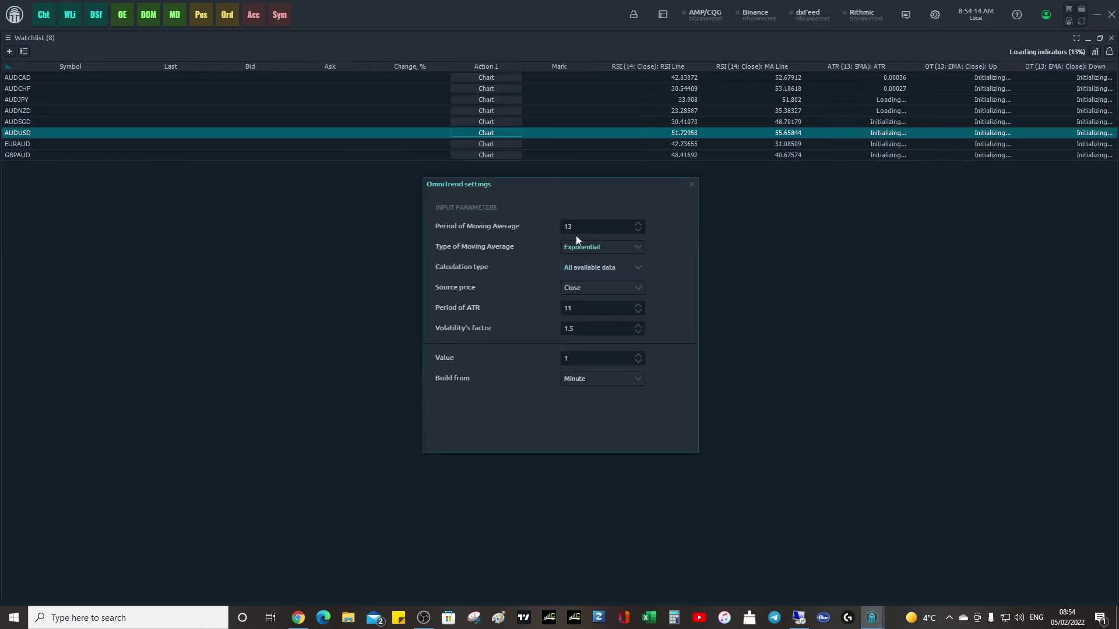
click(692, 185)
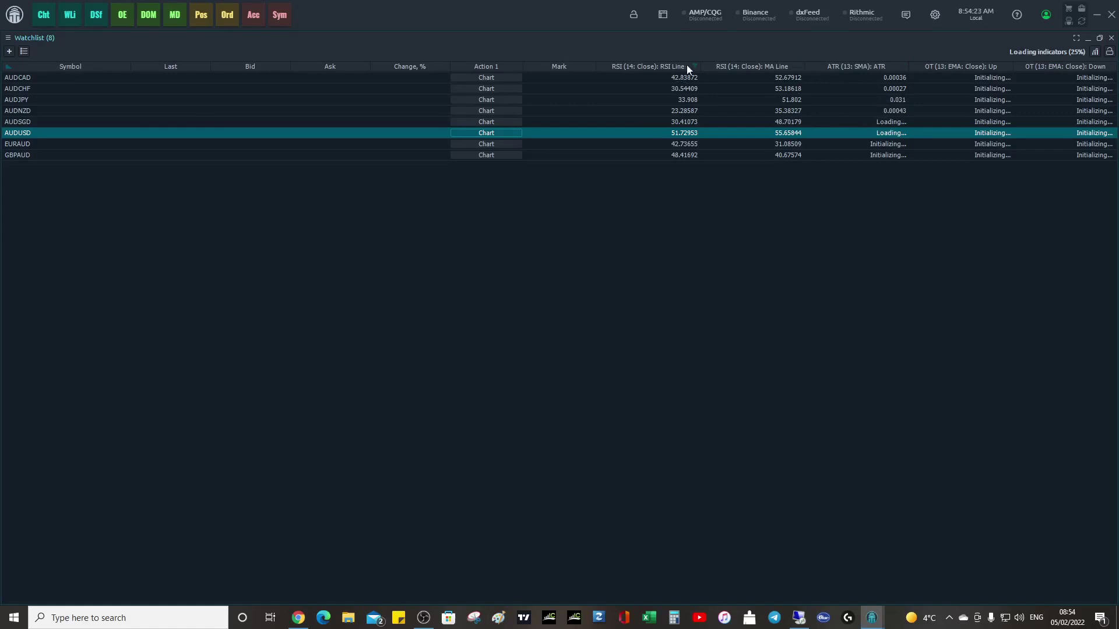
click(623, 98)
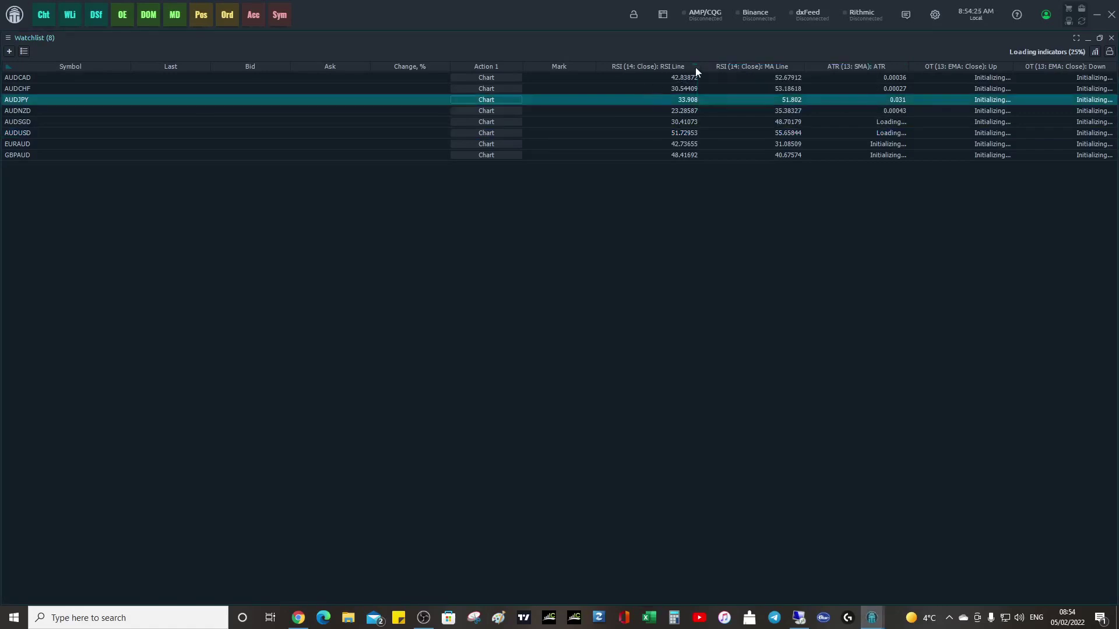
click(695, 68)
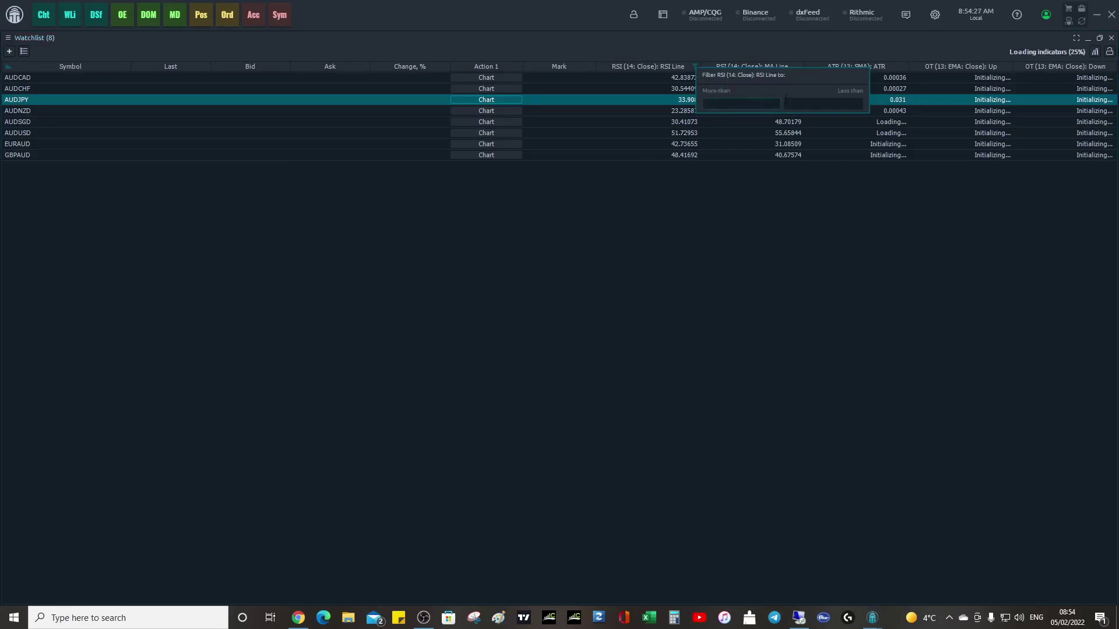
click(726, 103)
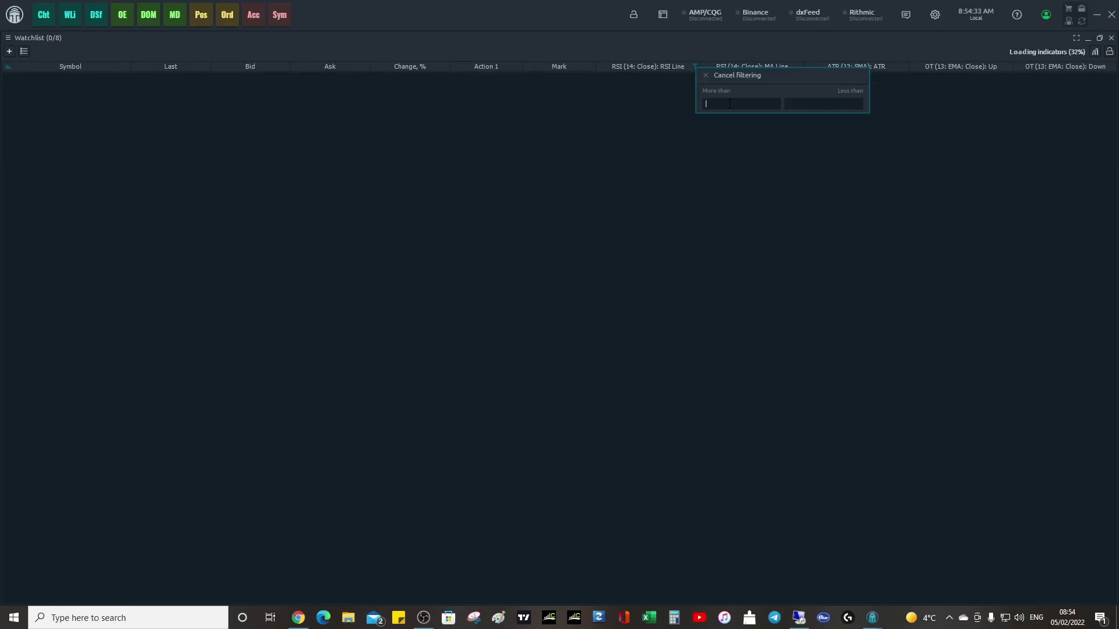
click(708, 77)
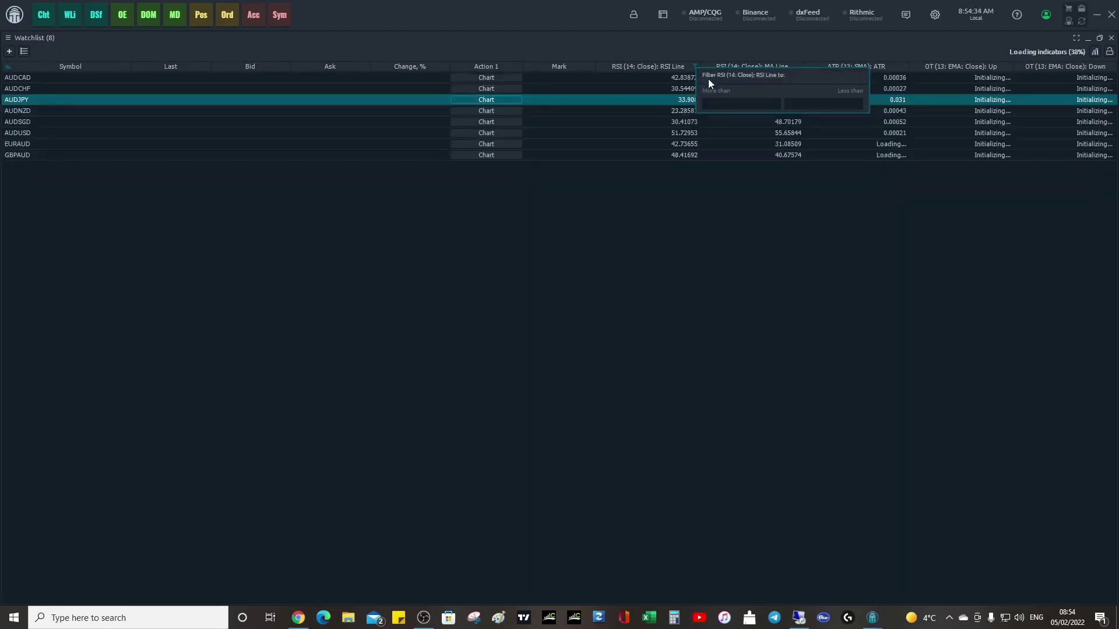
click(717, 103)
click(814, 104)
text(30)
key(Return)
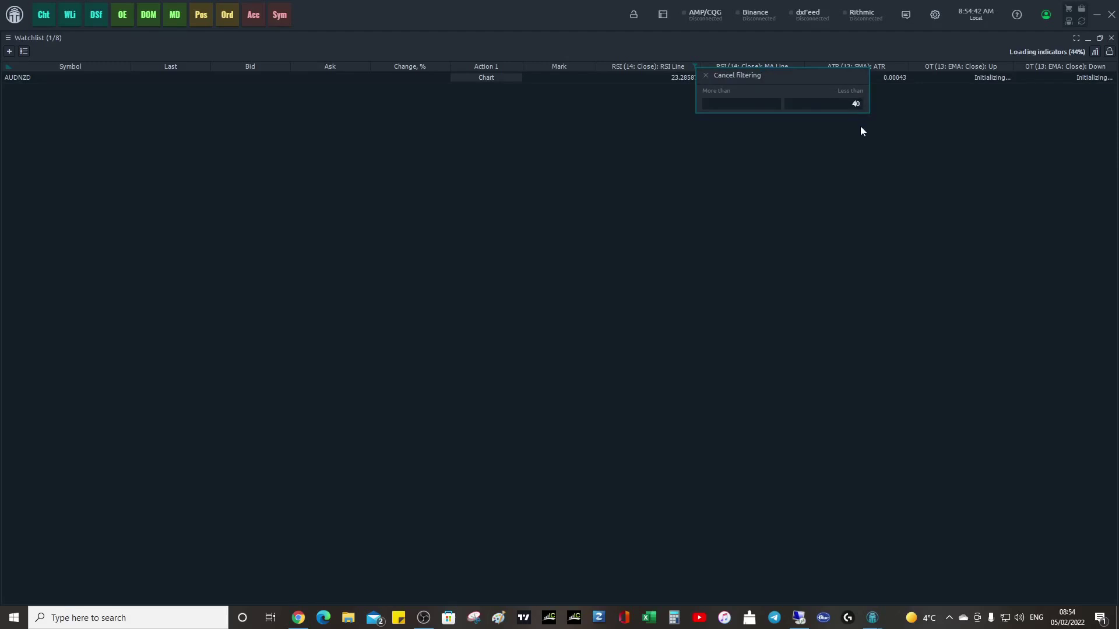
key(Left)
key(BackSpace)
text(4)
key(Return)
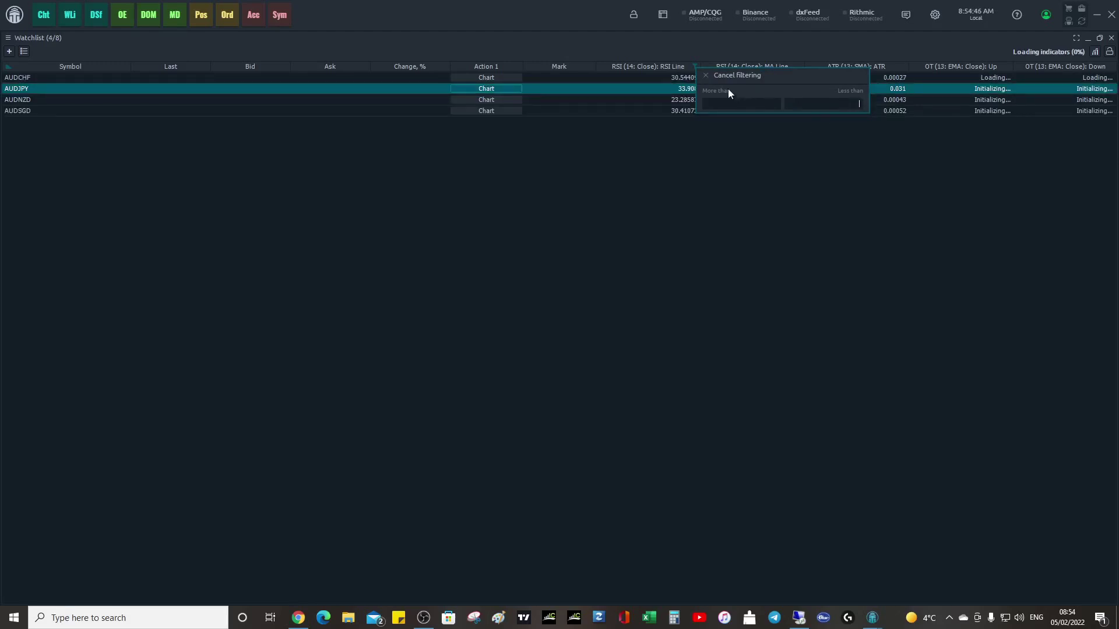
click(707, 74)
click(654, 153)
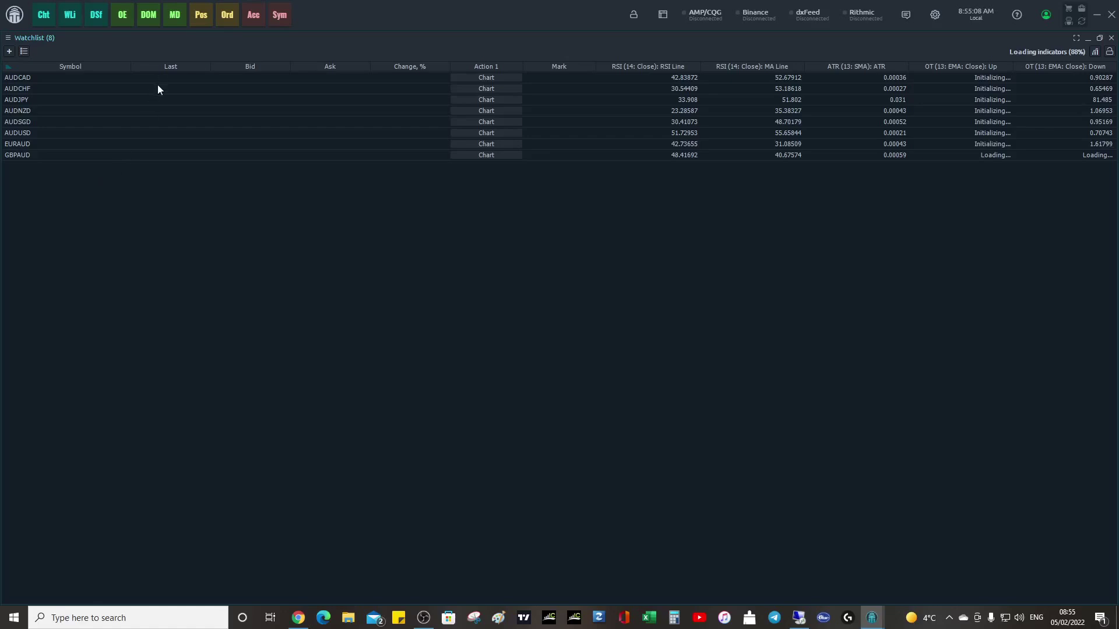
Step: Hide Ask and Last columns, sort by RSI Line ascending, and select AUDNZD
right_click(187, 105)
mouse_move(155, 228)
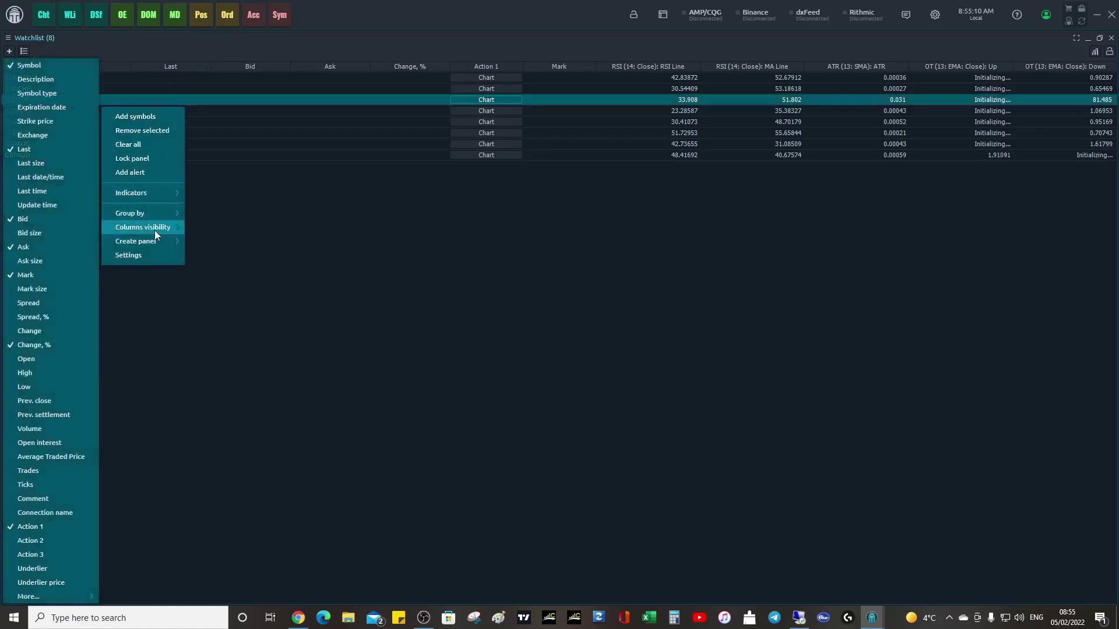
click(30, 249)
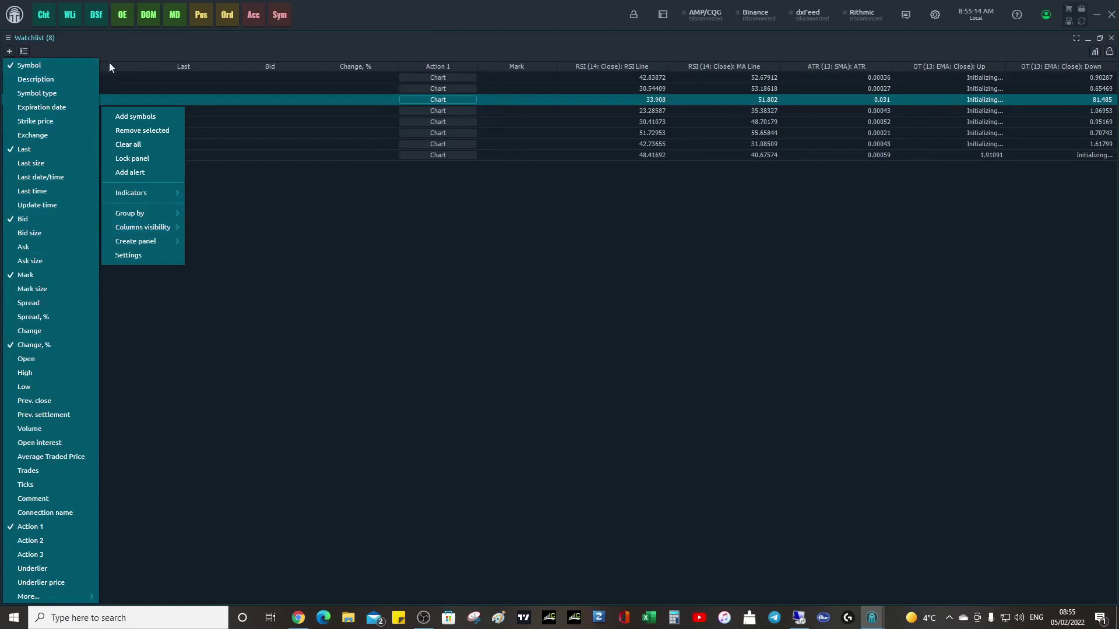
click(24, 151)
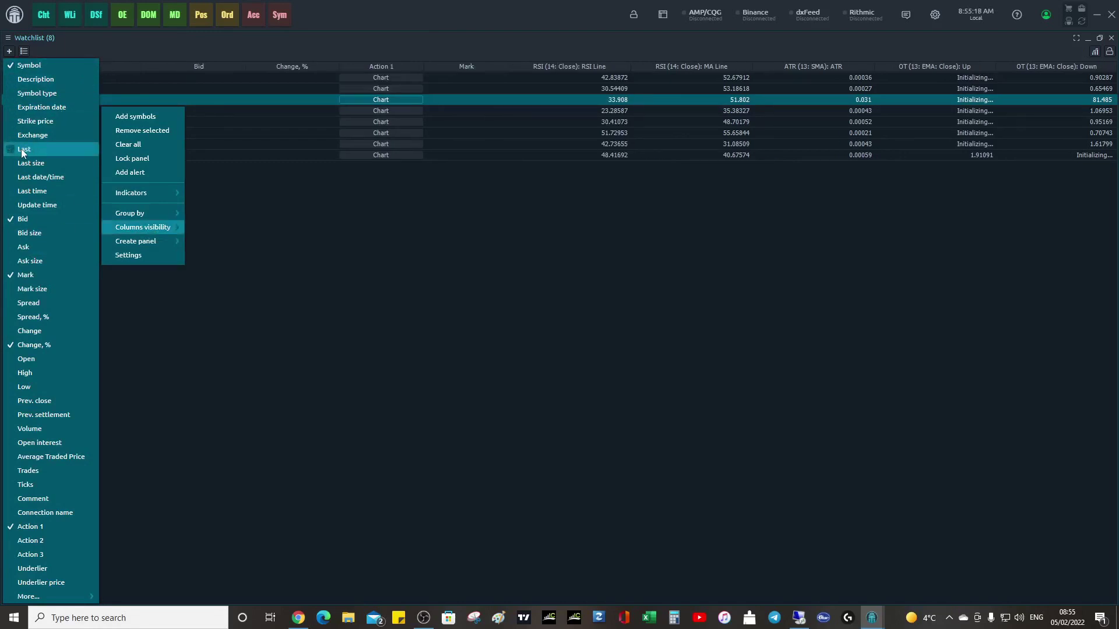
click(304, 221)
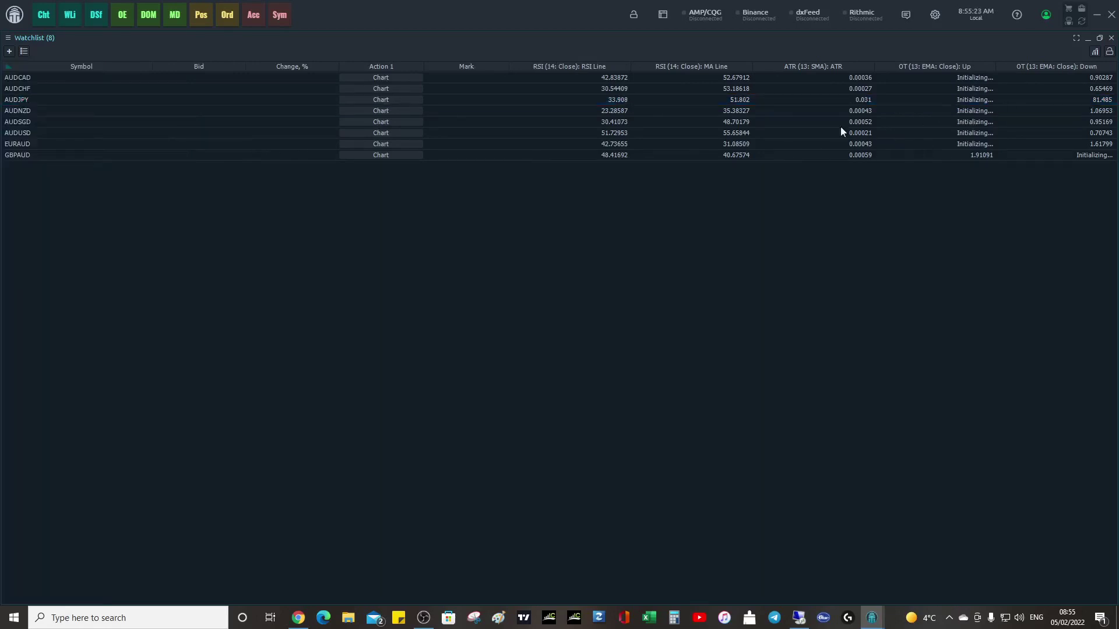
click(589, 65)
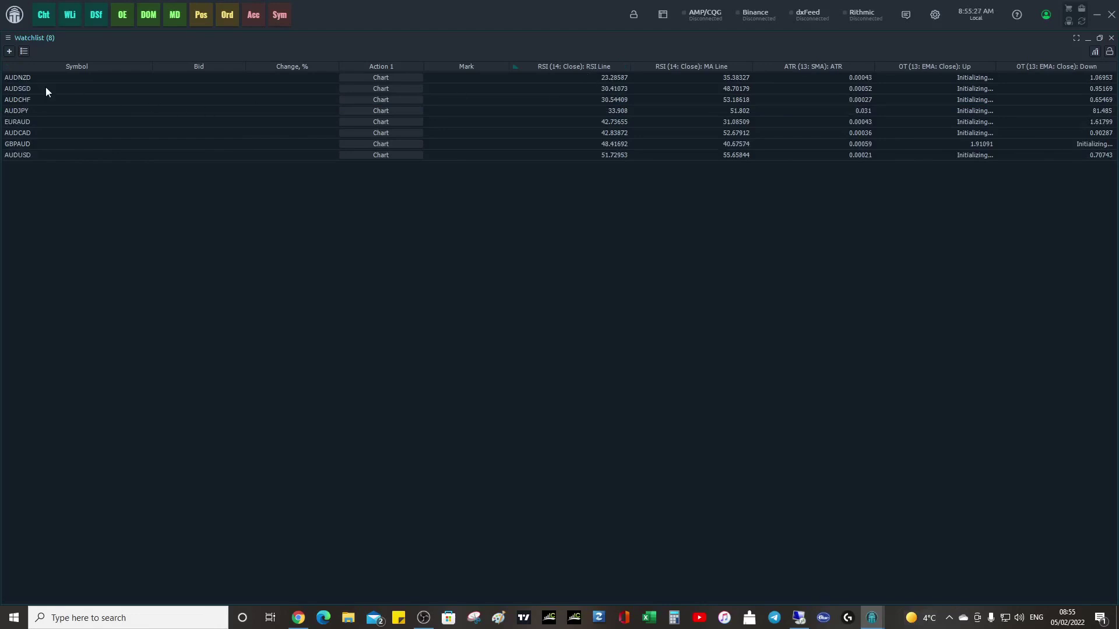
click(610, 79)
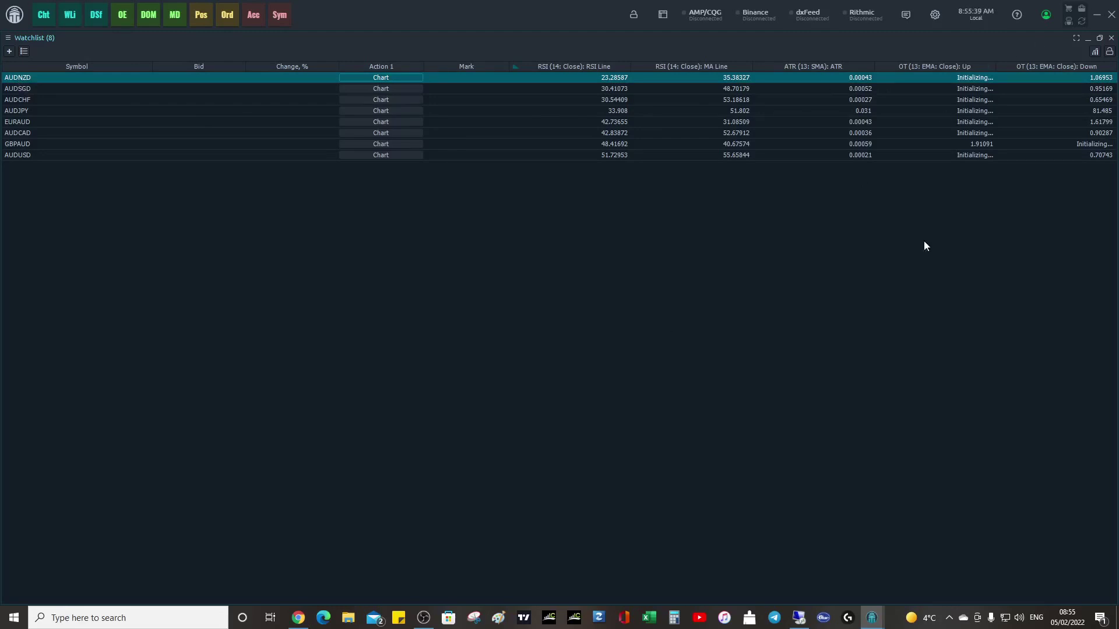
Step: Minimize Quantower and restore it from the taskbar
click(1096, 15)
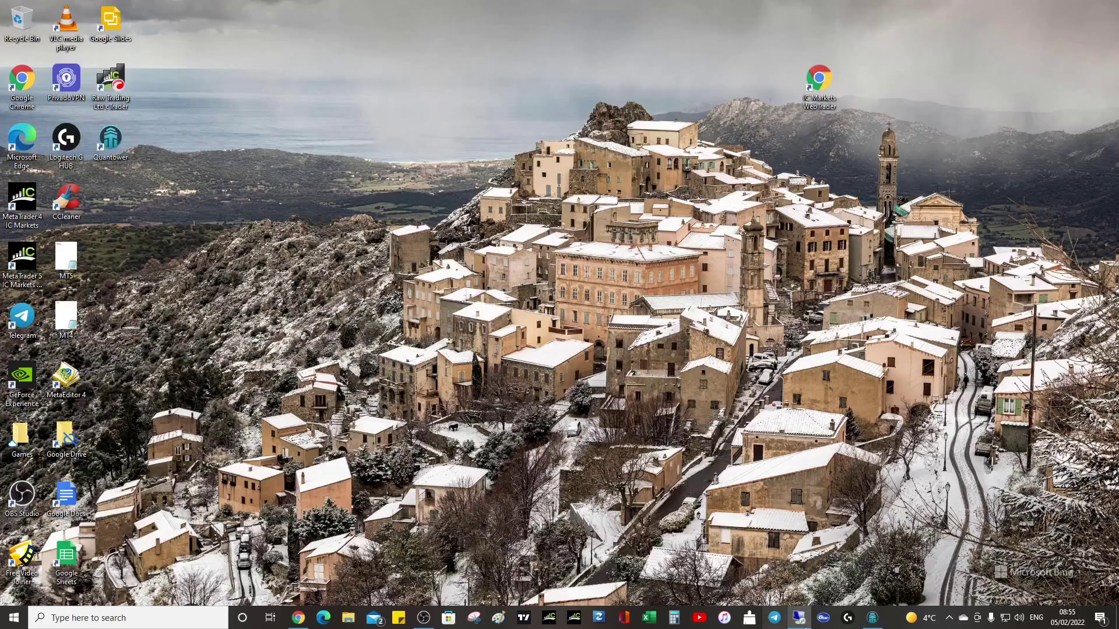
mouse_move(872, 617)
click(861, 594)
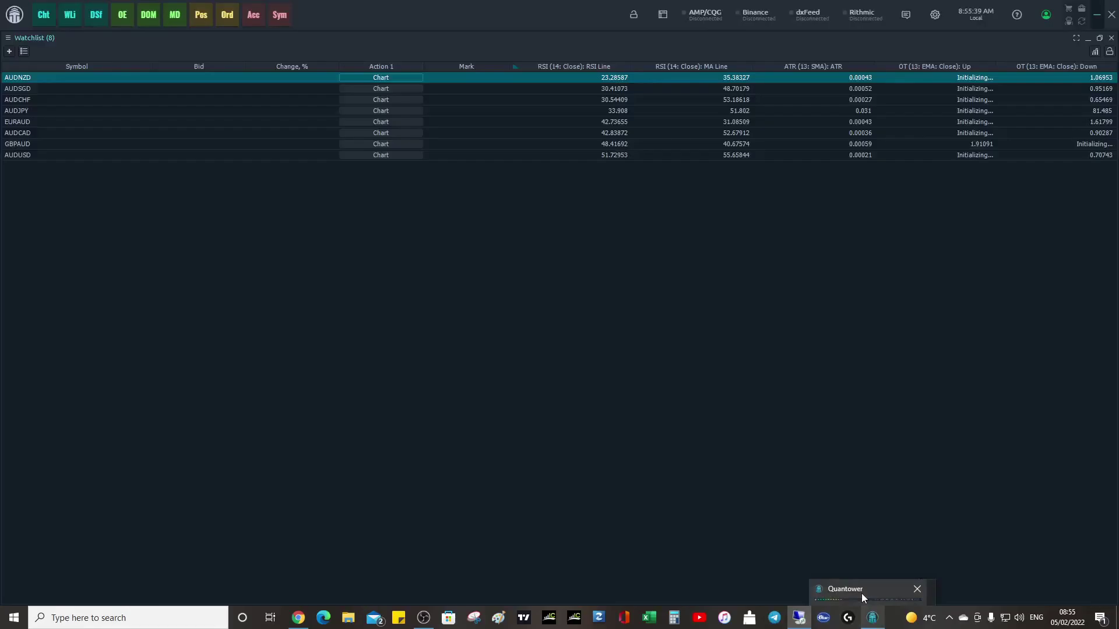